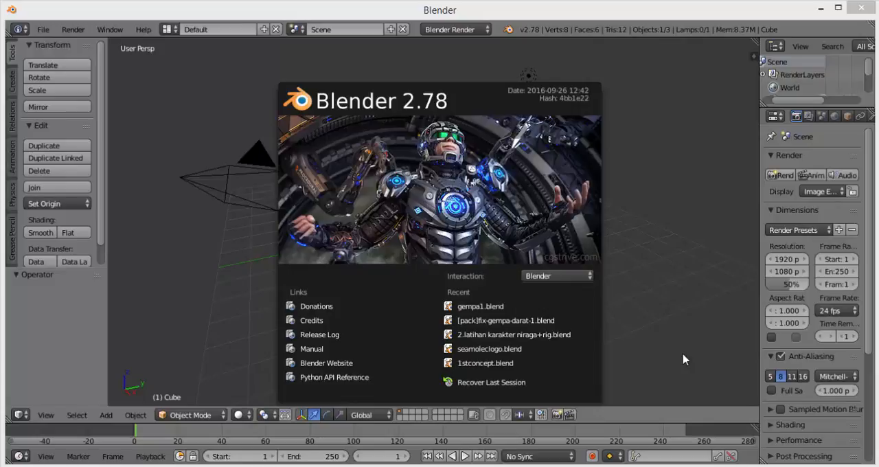
# Dismiss the splash screen and start the Screencast Keys display in the 3D view
pyautogui.click(651, 207)
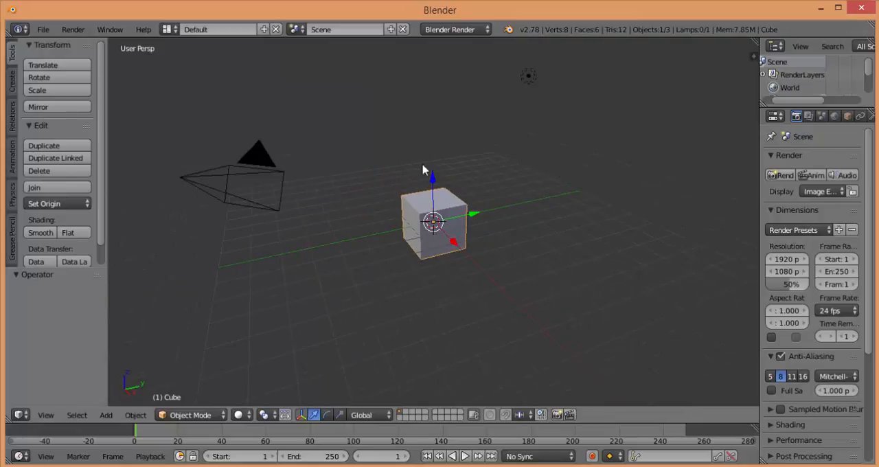
pyautogui.press('n')
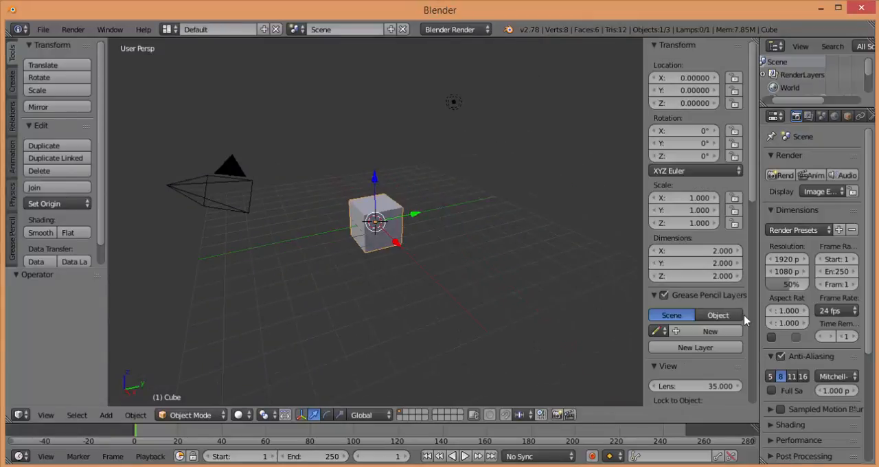
pyautogui.scroll(-5, 728, 333)
pyautogui.scroll(-8, 727, 339)
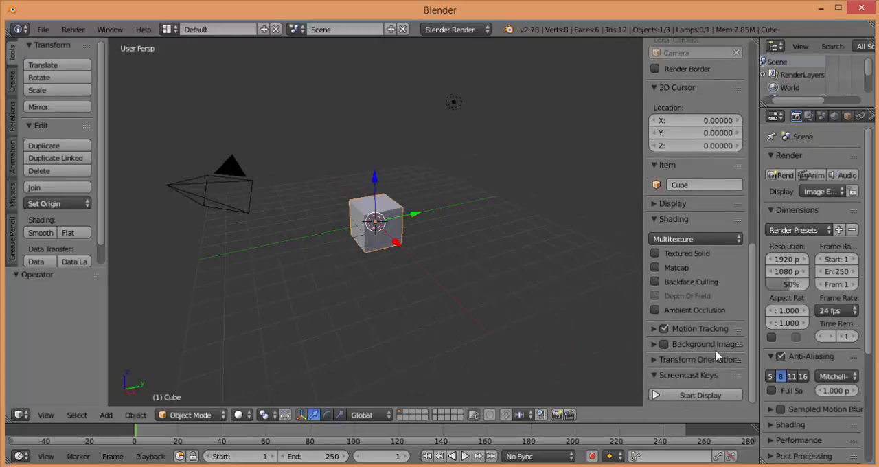
pyautogui.click(699, 396)
pyautogui.press('n')
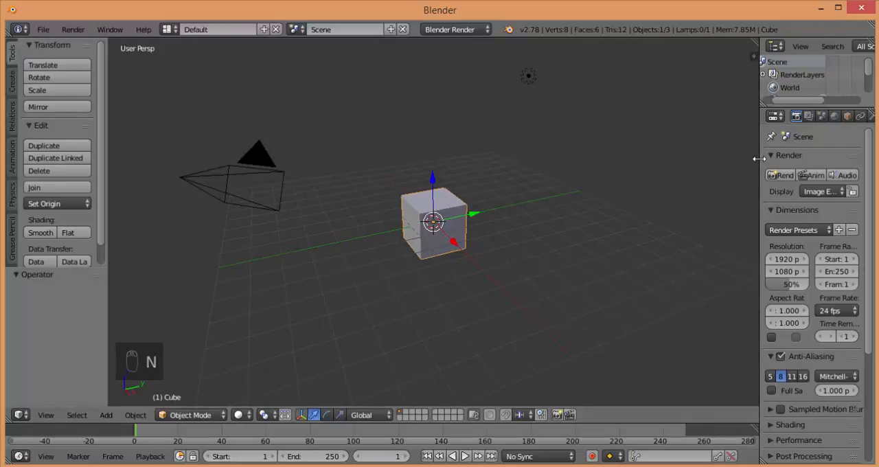
# Widen the properties editor and add an Array modifier to the cube
pyautogui.moveTo(758, 157); pyautogui.dragTo(655, 158)
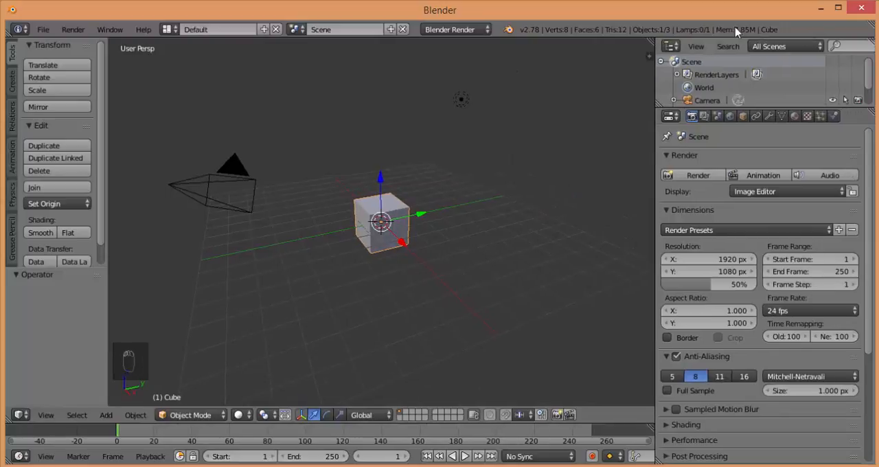
pyautogui.click(769, 117)
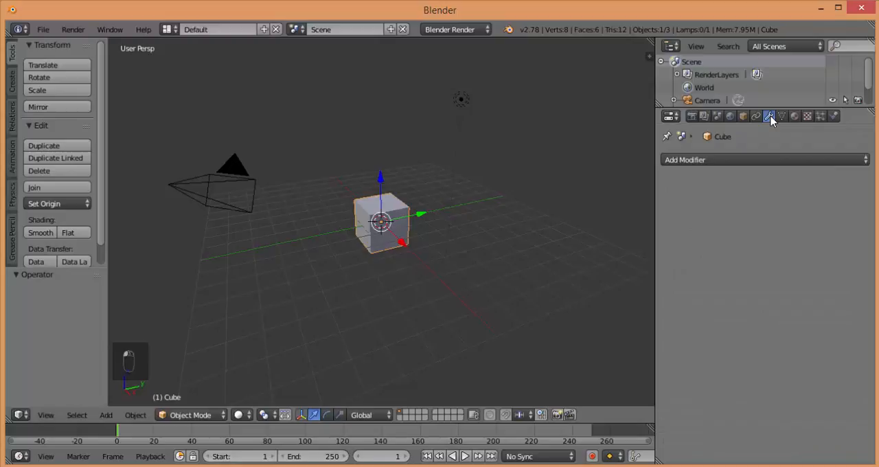
pyautogui.click(720, 160)
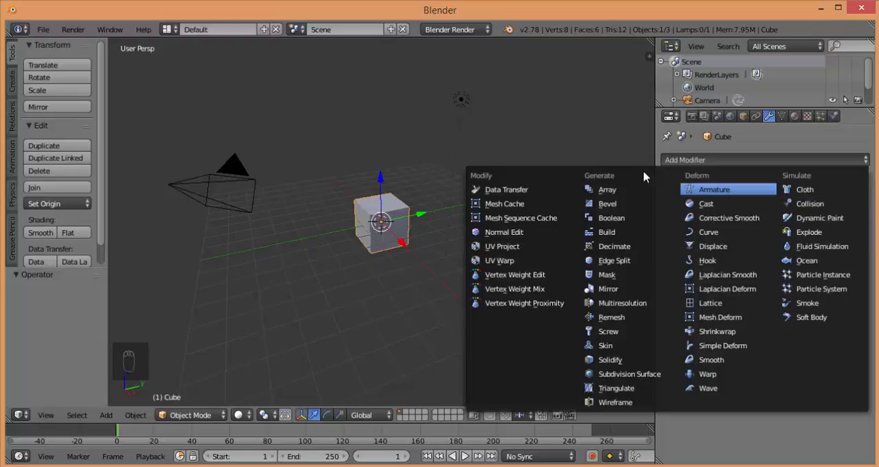
pyautogui.click(619, 195)
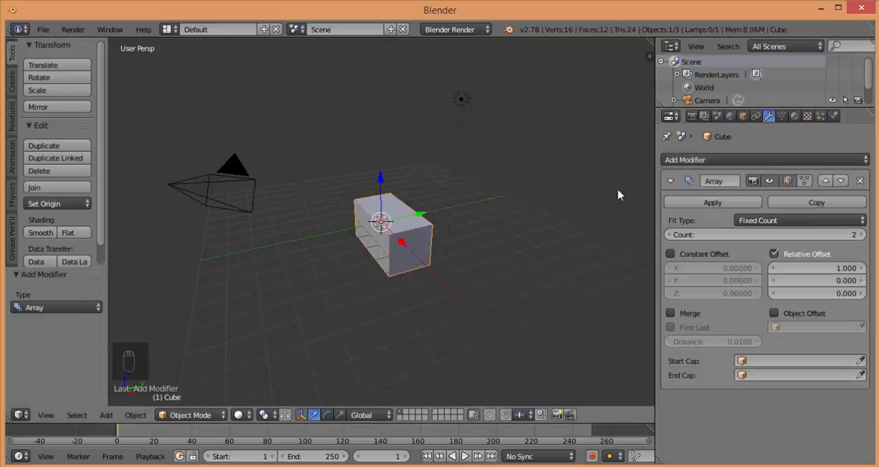
# Raise the Array modifier's fixed count to 4
pyautogui.scroll(4, 510, 201)
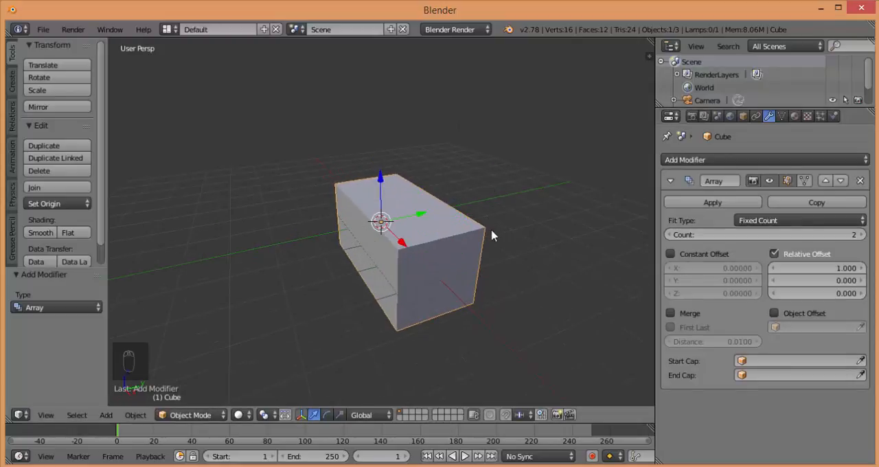
pyautogui.moveTo(492, 239); pyautogui.dragTo(536, 240, button='middle')
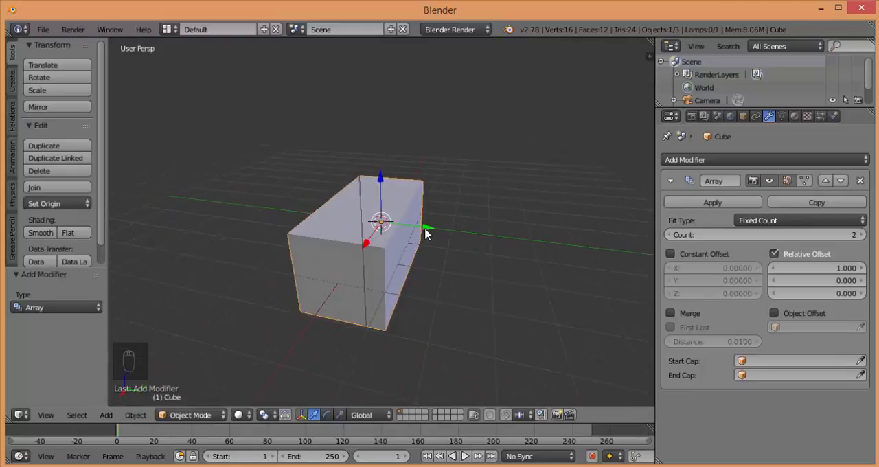
pyautogui.click(863, 237)
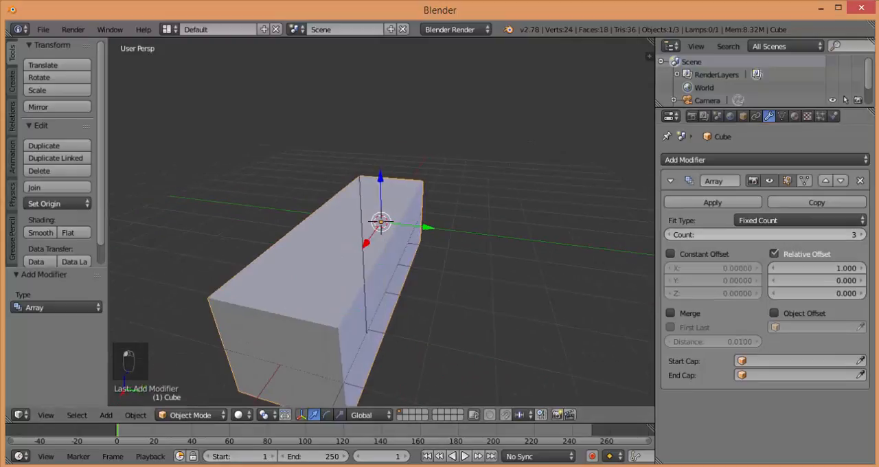
pyautogui.click(863, 237)
pyautogui.scroll(-3, 503, 213)
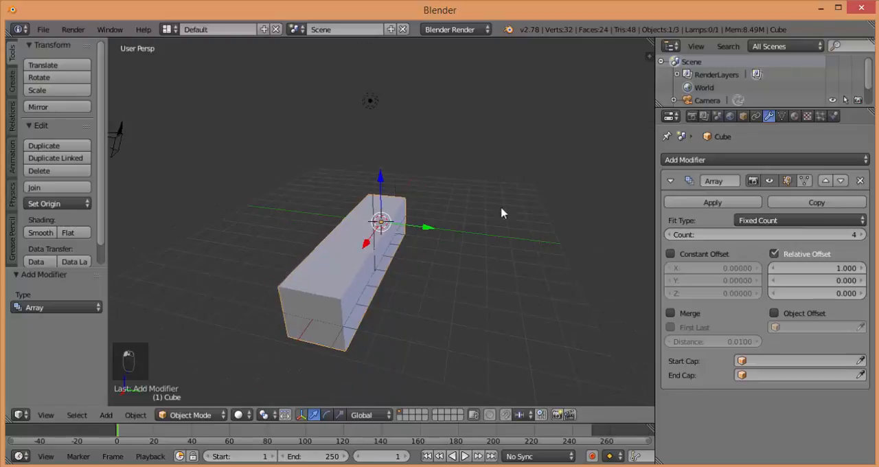
# Reduce the Array modifier's count to 1
pyautogui.click(672, 234)
pyautogui.click(673, 234)
pyautogui.click(670, 234)
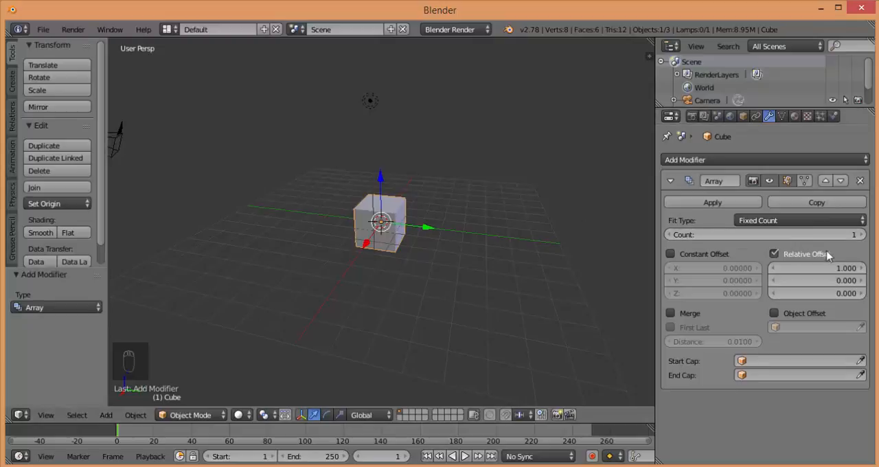
# Set the array's relative offset along X to 1.5
pyautogui.moveTo(428, 219); pyautogui.dragTo(402, 230, button='middle')
pyautogui.scroll(3, 402, 230)
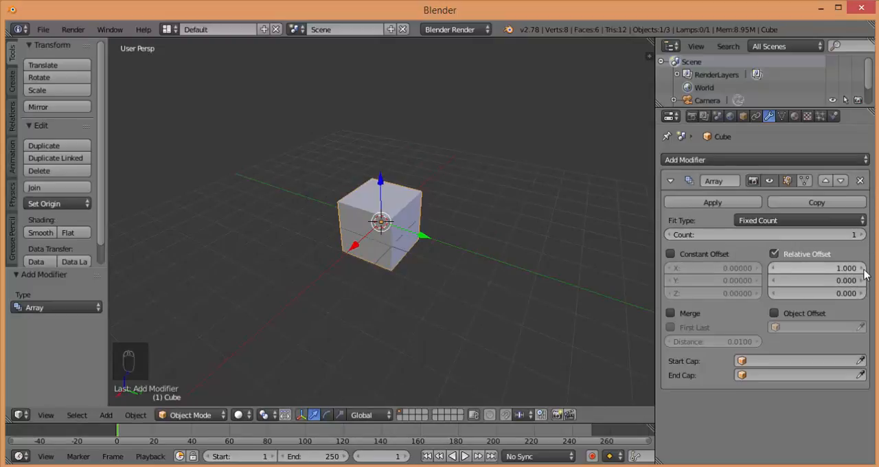
pyautogui.click(843, 271)
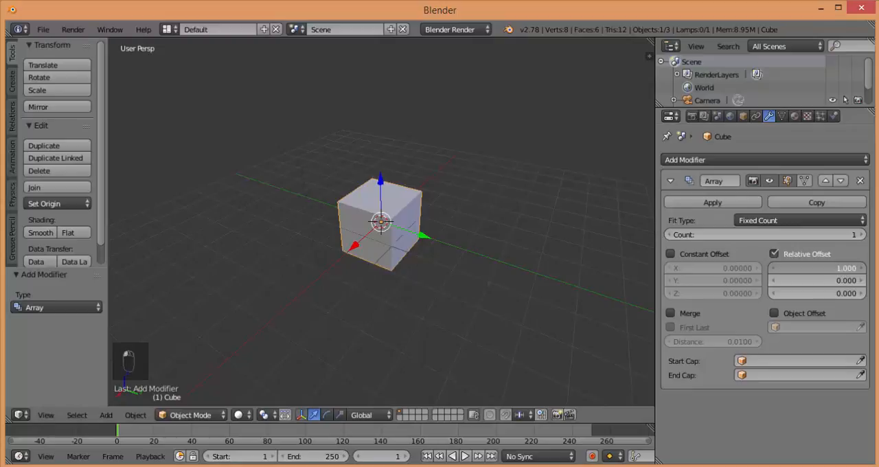
pyautogui.write('1.5')
pyautogui.press('Return')
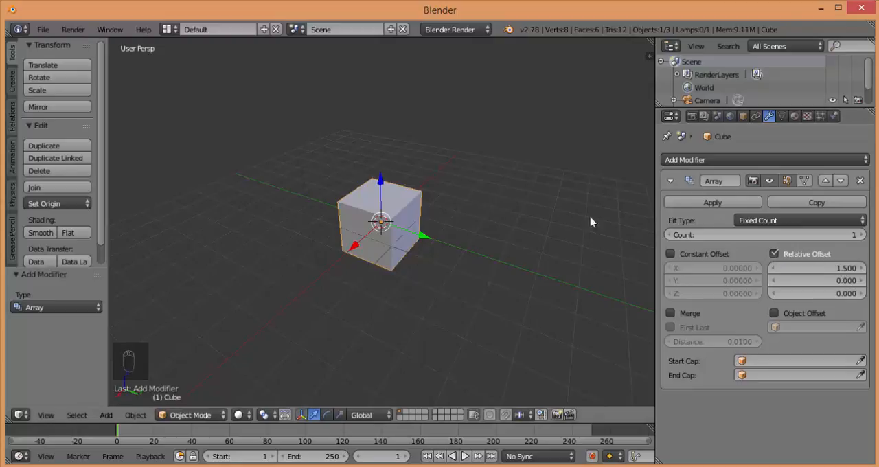
# Increase the array's count to 4 so the cubes repeat with the set spacing
pyautogui.click(862, 235)
pyautogui.click(862, 234)
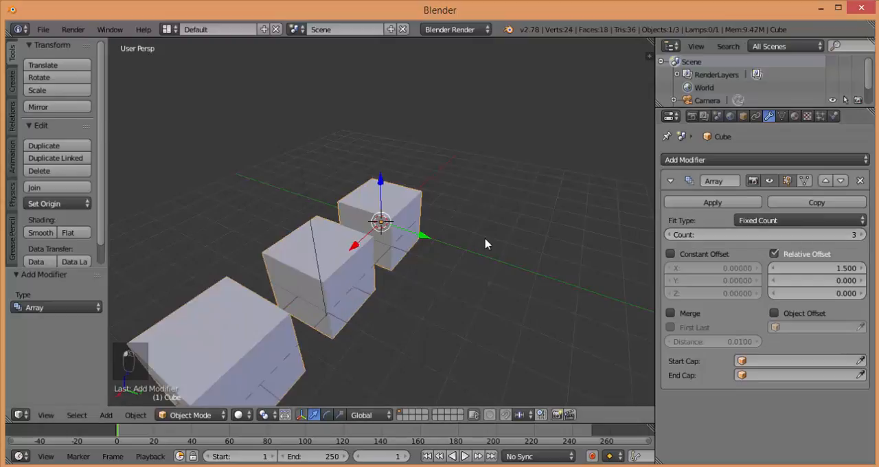
pyautogui.scroll(-2, 485, 244)
pyautogui.click(862, 234)
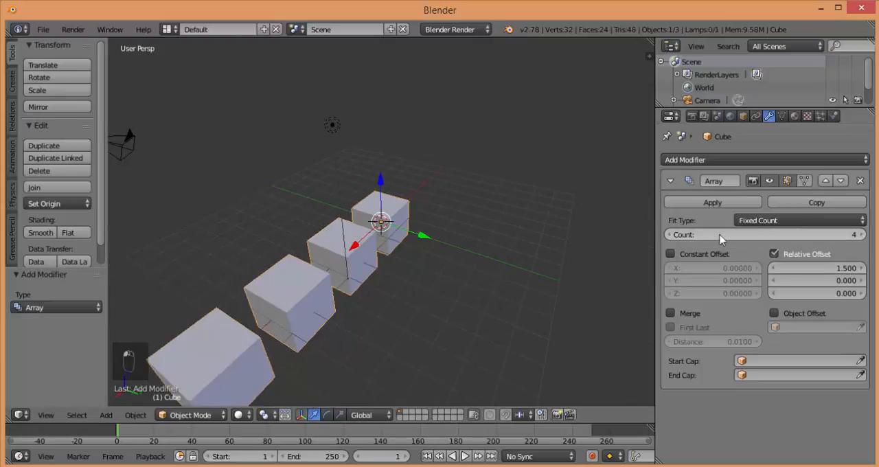
pyautogui.scroll(-2, 467, 238)
pyautogui.moveTo(359, 273); pyautogui.dragTo(406, 243, button='middle')
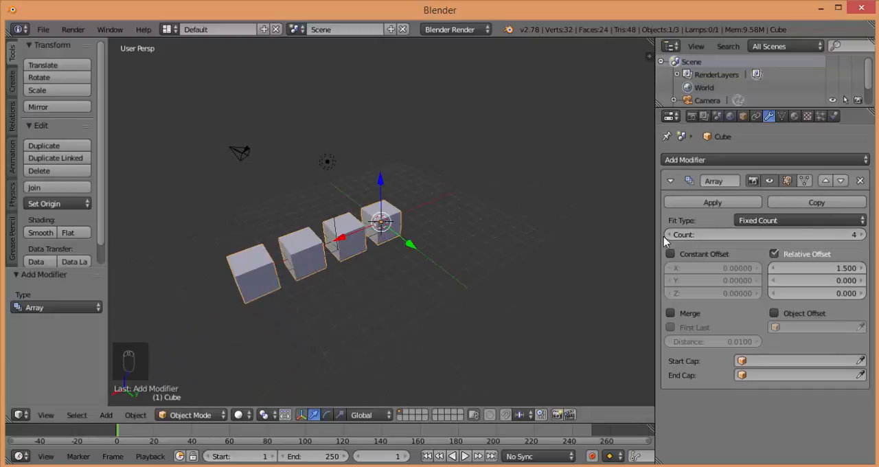
# Change the array direction by setting the relative offset to 0 along X and 1.5 along Y
pyautogui.click(838, 271)
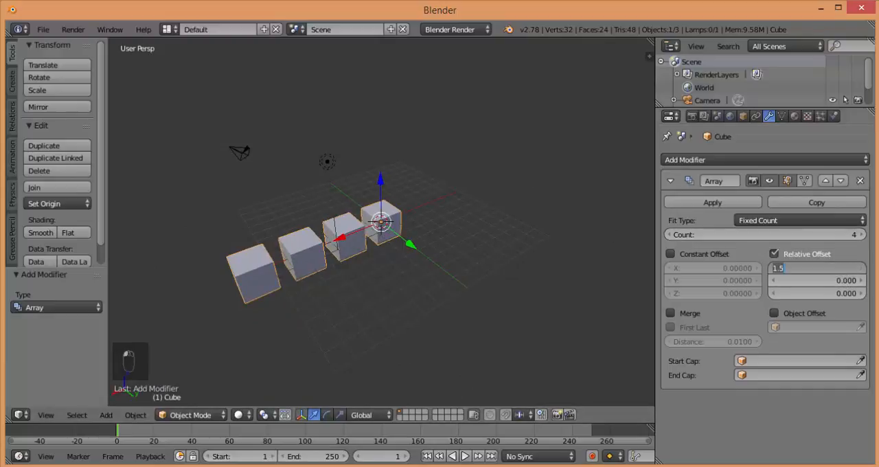
pyautogui.write('0')
pyautogui.press('Return')
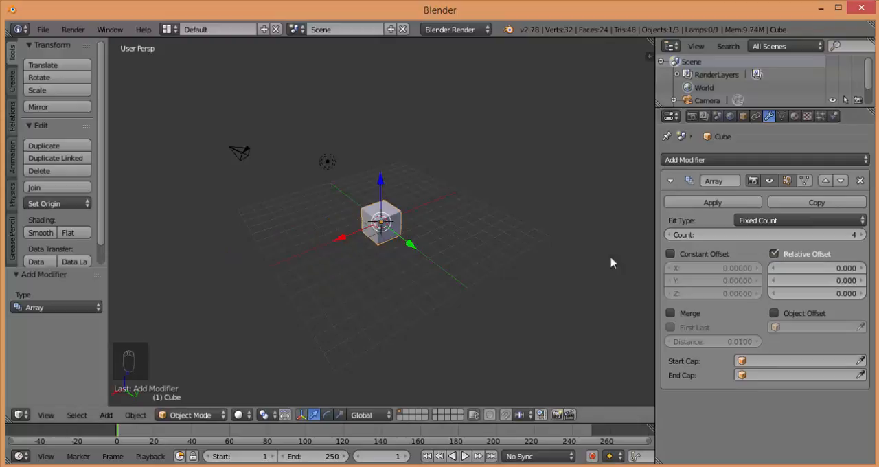
pyautogui.click(832, 283)
pyautogui.write('1')
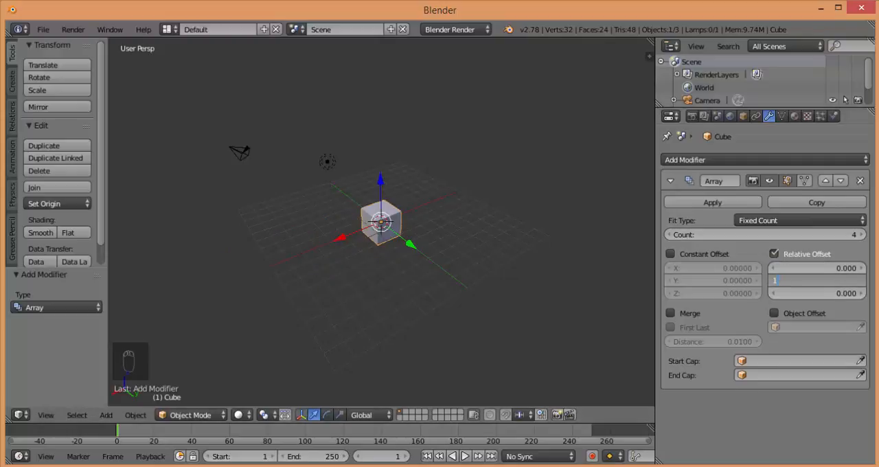
pyautogui.write('.5')
pyautogui.press('Return')
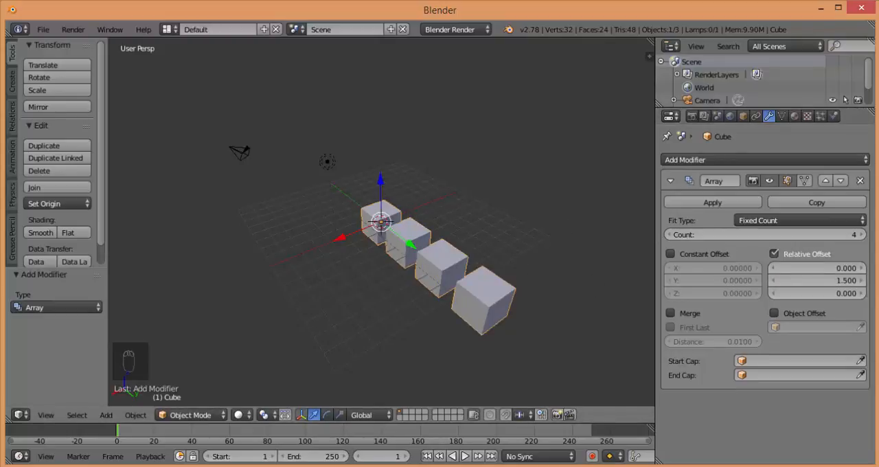
# Set the array's relative offset along Z to 1.5 to make the cubes climb diagonally
pyautogui.click(818, 293)
pyautogui.write('1')
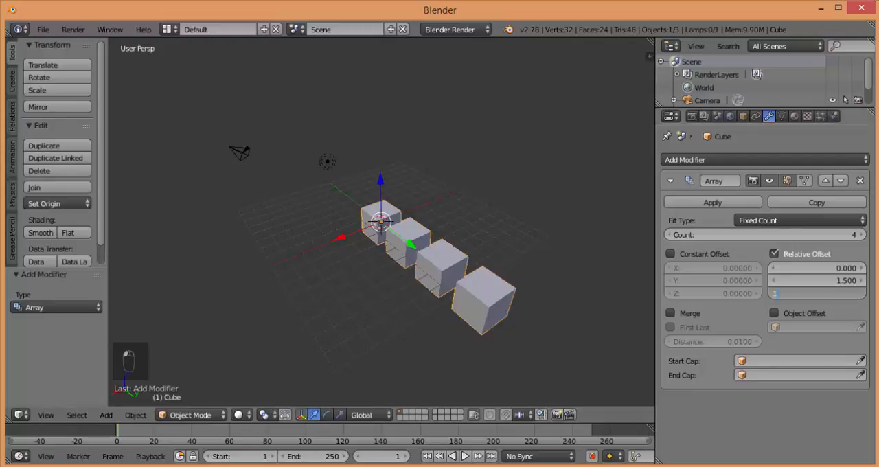
pyautogui.write('.5')
pyautogui.press('Return')
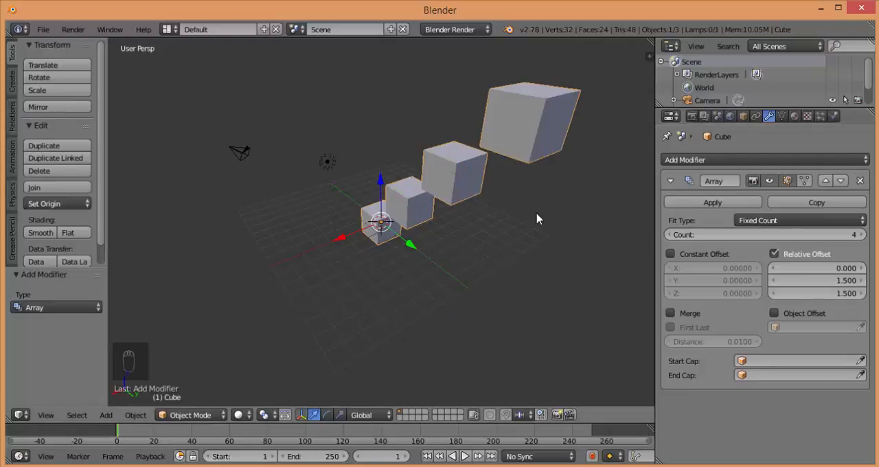
pyautogui.moveTo(454, 220); pyautogui.dragTo(516, 137, button='middle')
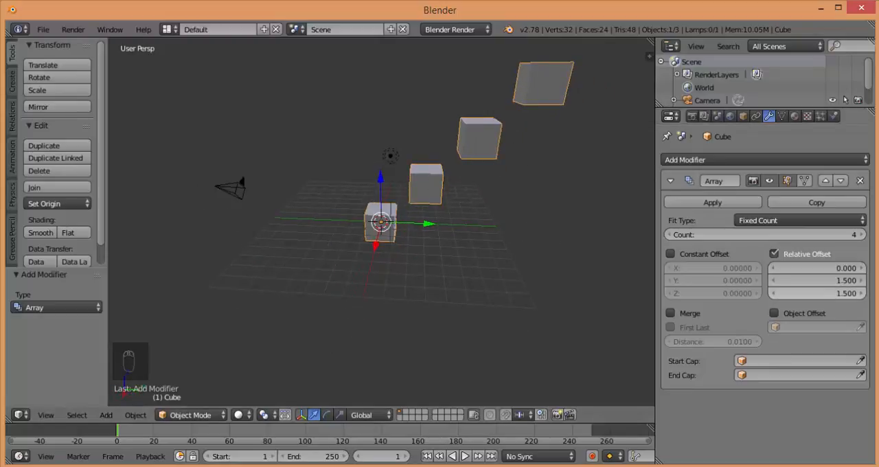
# Set the array's relative Z offset back to 0 to return the cubes to a flat row
pyautogui.click(818, 293)
pyautogui.write('1')
pyautogui.write('000')
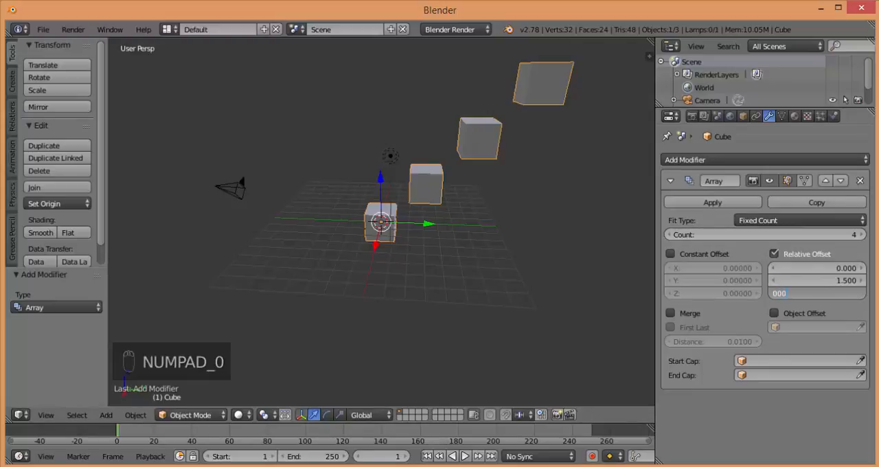
pyautogui.click(487, 206)
pyautogui.moveTo(488, 207); pyautogui.dragTo(446, 218, button='middle')
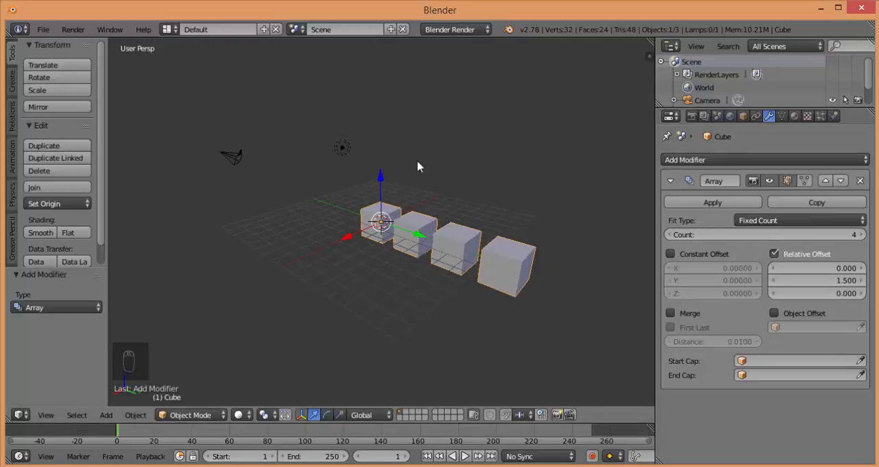
# Move the arrayed cube about 3.07 units in the negative Y direction
pyautogui.scroll(3, 418, 198)
pyautogui.scroll(-3, 408, 220)
pyautogui.moveTo(418, 269); pyautogui.dragTo(322, 254, button='middle')
pyautogui.scroll(3, 322, 255)
pyautogui.scroll(-3, 374, 212)
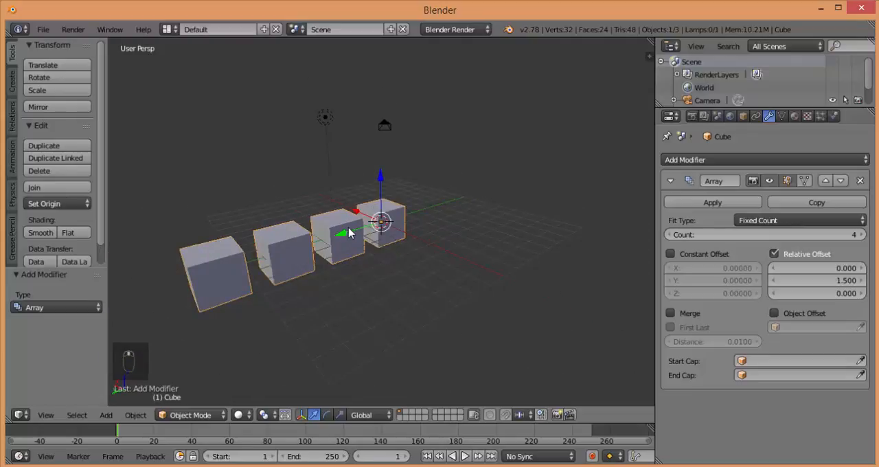
pyautogui.moveTo(349, 230); pyautogui.dragTo(390, 223)
pyautogui.moveTo(445, 232); pyautogui.dragTo(431, 243, button='middle')
pyautogui.scroll(2, 432, 242)
pyautogui.scroll(2, 432, 246)
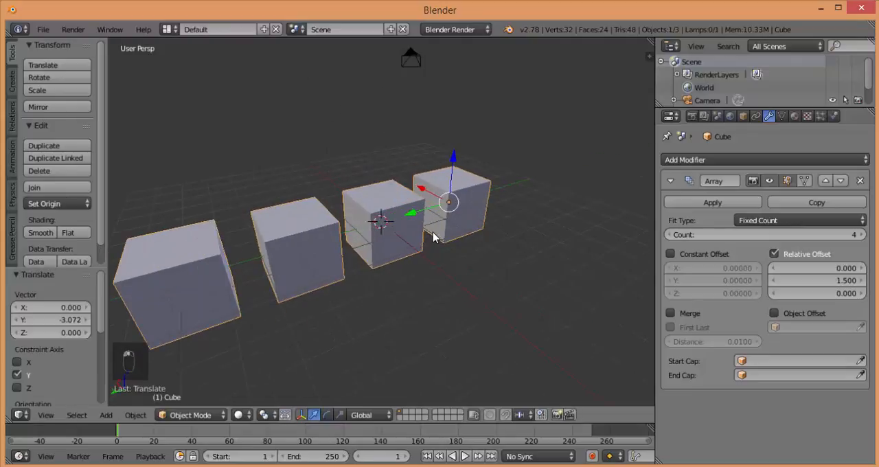
pyautogui.keyDown('shift'); pyautogui.moveTo(442, 209); pyautogui.dragTo(486, 207, button='middle'); pyautogui.keyUp('shift')
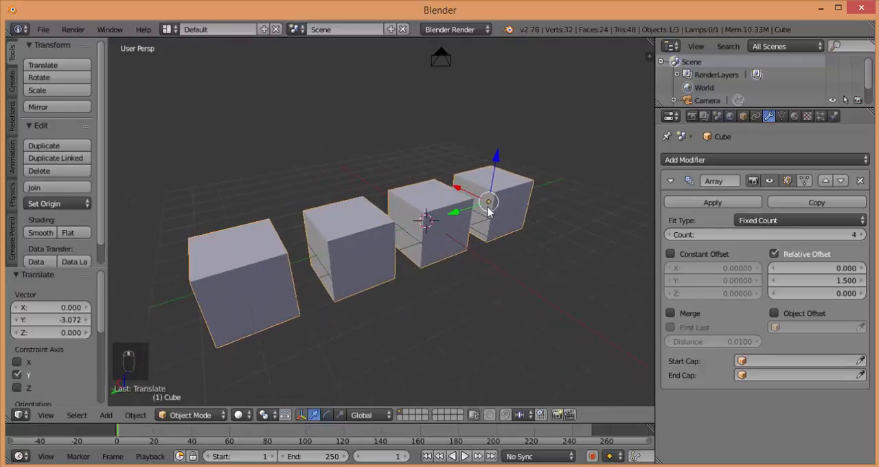
pyautogui.moveTo(492, 239); pyautogui.dragTo(472, 237, button='middle')
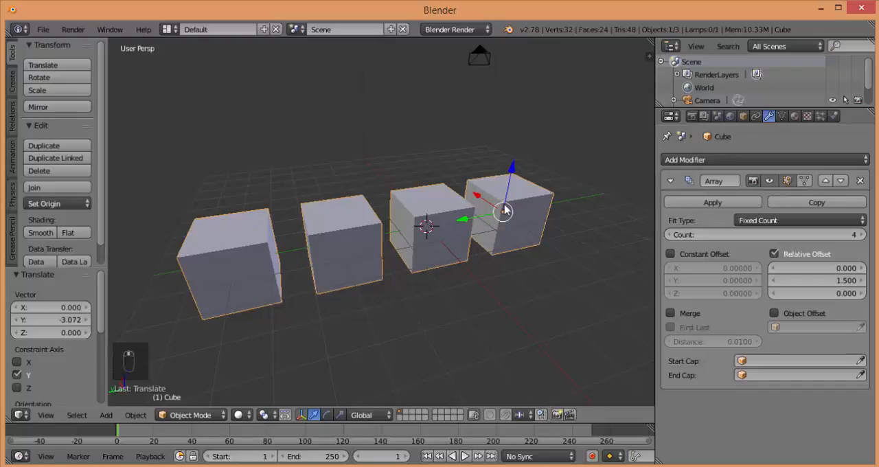
# In Edit Mode, select the two upper vertices on one side of the original cube and lower them about 1.245 units along Z
pyautogui.click(219, 415)
pyautogui.click(206, 385)
pyautogui.rightClick(469, 183)
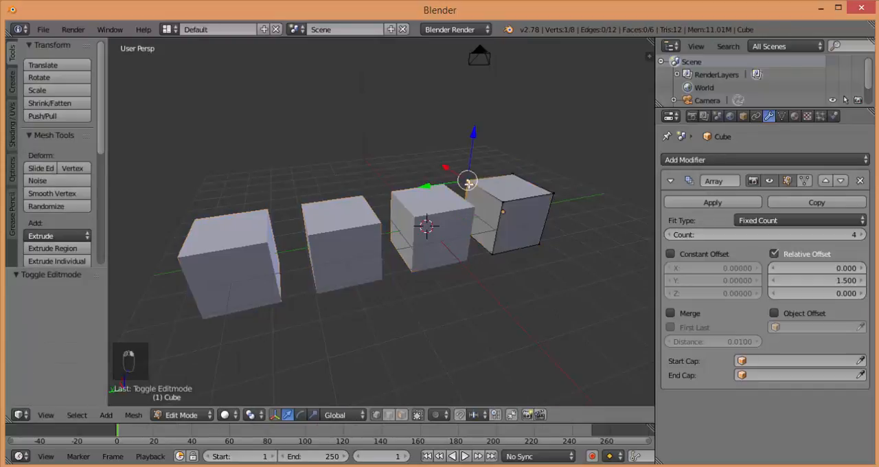
pyautogui.keyDown('shift'); pyautogui.rightClick(505, 208); pyautogui.keyUp('shift')
pyautogui.press('g')
pyautogui.press('z')
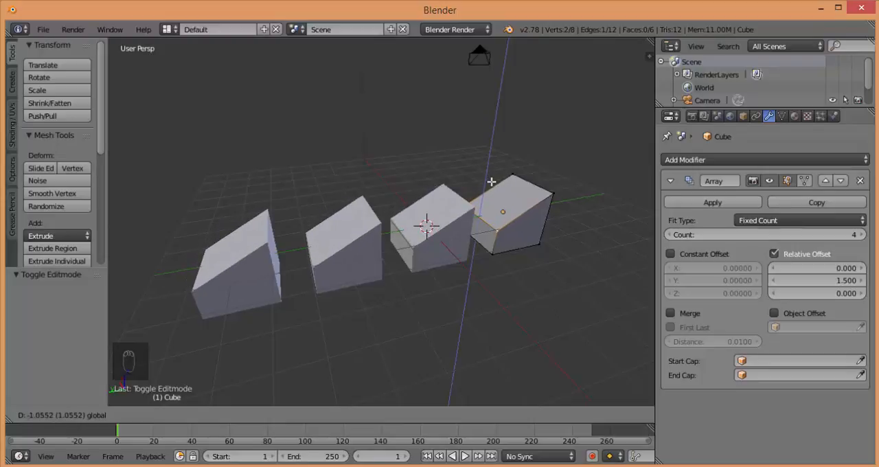
pyautogui.click(489, 186)
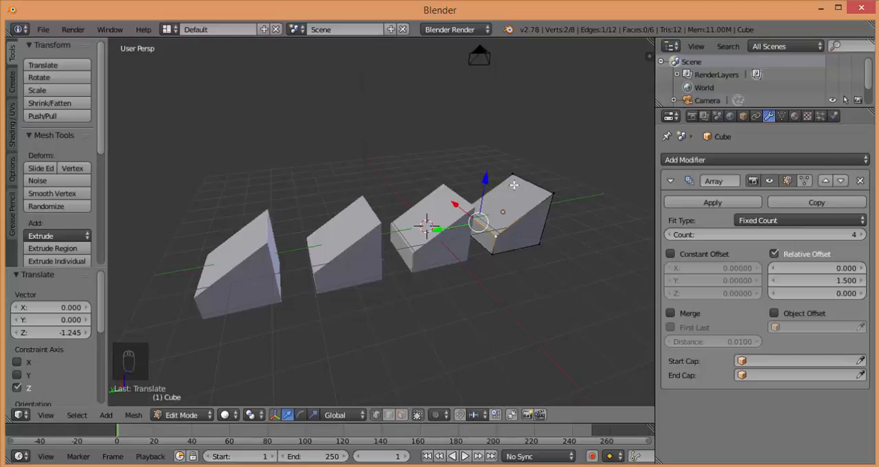
# Try lowering the remaining upper corner vertex of the original cube about 0.287 units along Z, and undo the move
pyautogui.rightClick(553, 193)
pyautogui.press('g')
pyautogui.press('z')
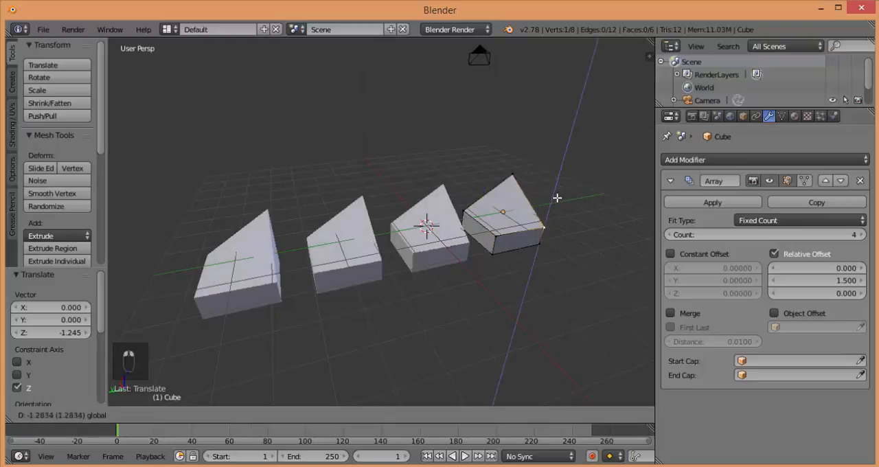
pyautogui.moveTo(563, 152); pyautogui.dragTo(568, 169)
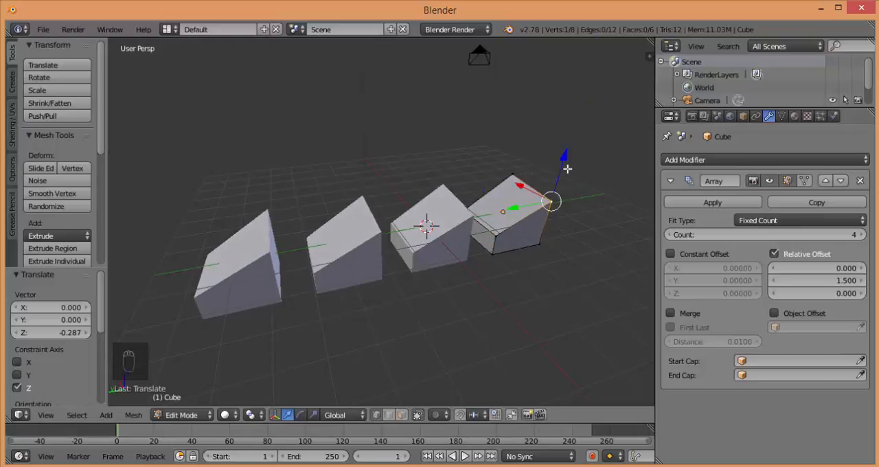
pyautogui.hotkey('ctrl', 'z')
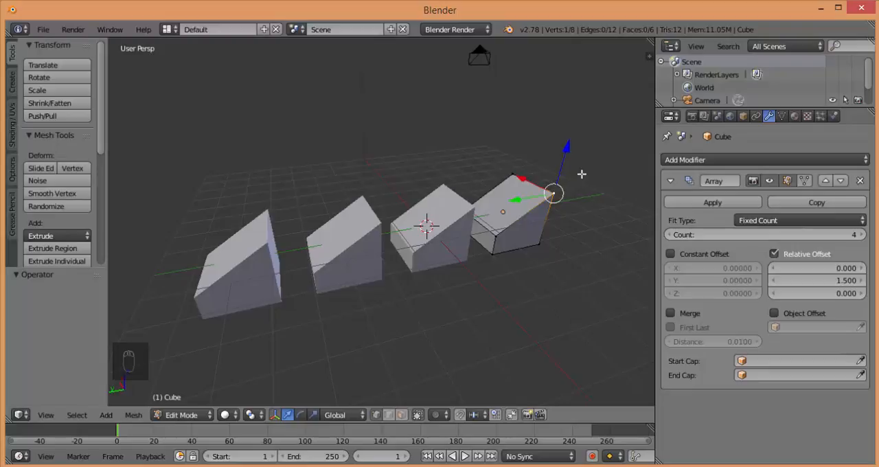
# Remove the Array modifier and its edited cube in Object Mode, and add a new mesh cube at the origin
pyautogui.click(860, 181)
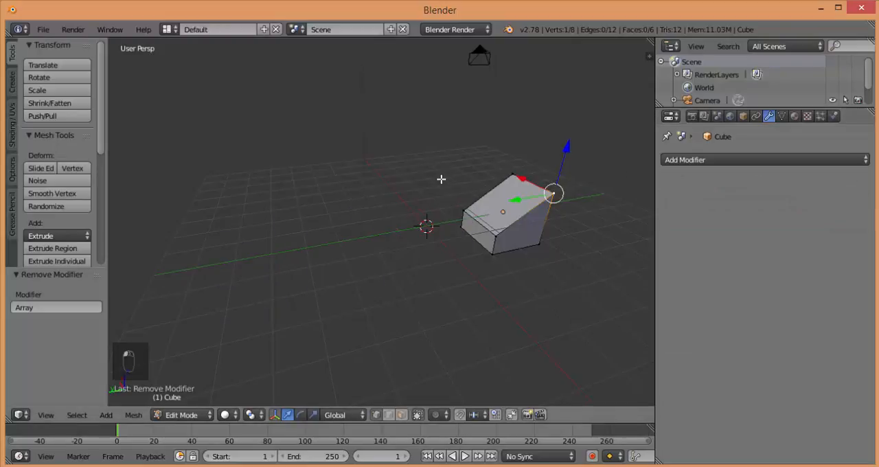
pyautogui.press('Tab')
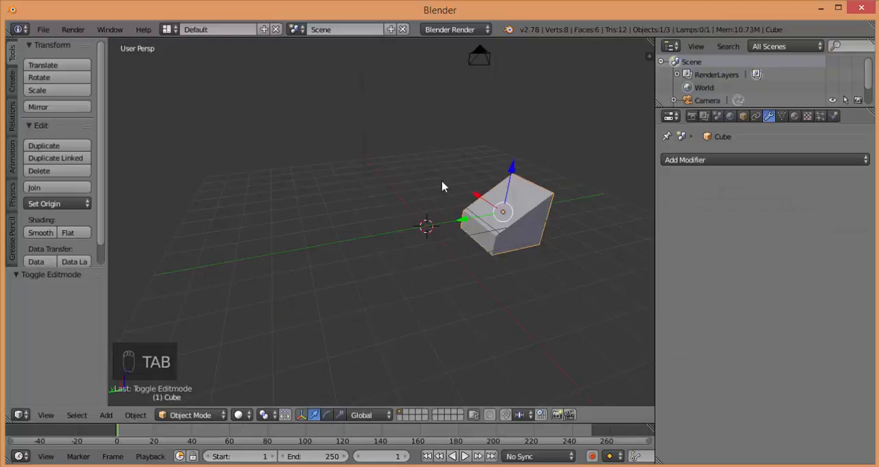
pyautogui.hotkey('ctrl', 'z')
pyautogui.hotkey('ctrl', 'z')
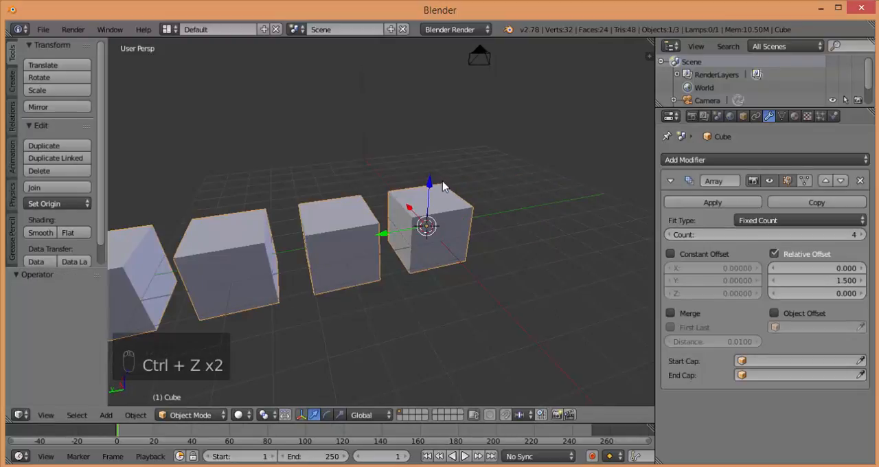
pyautogui.press('x')
pyautogui.click(442, 186)
pyautogui.hotkey('shift', 'a')
pyautogui.moveTo(427, 199)
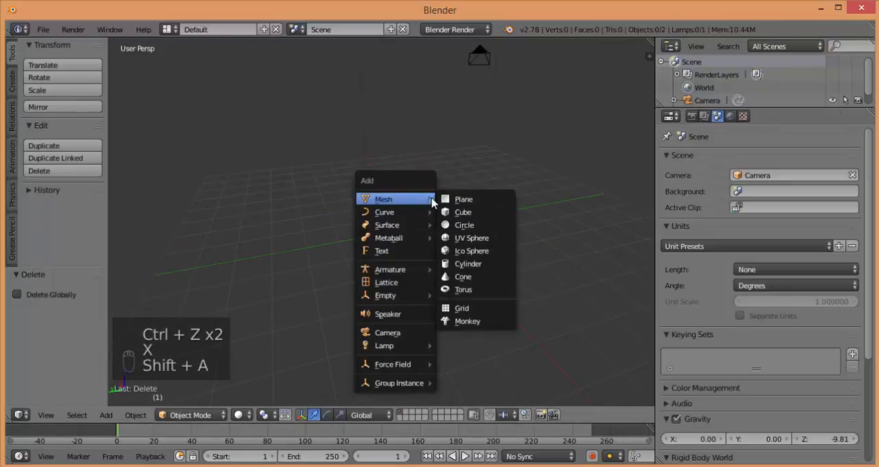
pyautogui.click(460, 213)
# Add a Bevel modifier to the new cube and examine its bevelled edges from several sides
pyautogui.click(670, 161)
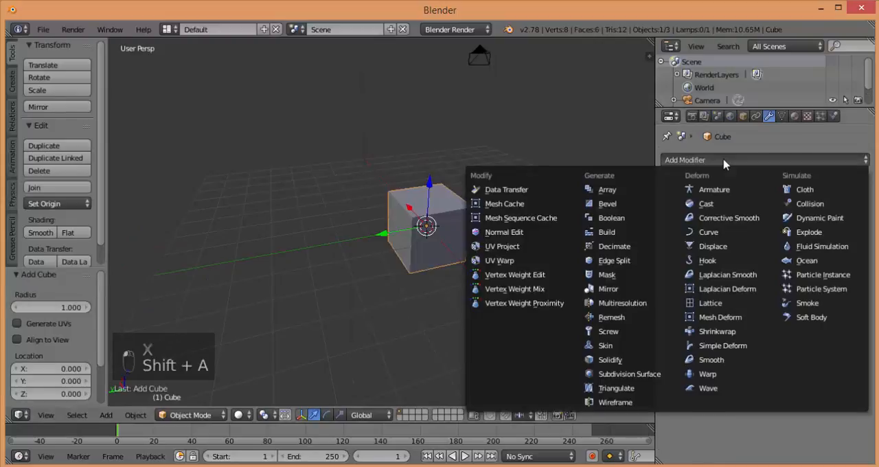
pyautogui.click(625, 206)
pyautogui.scroll(3, 507, 191)
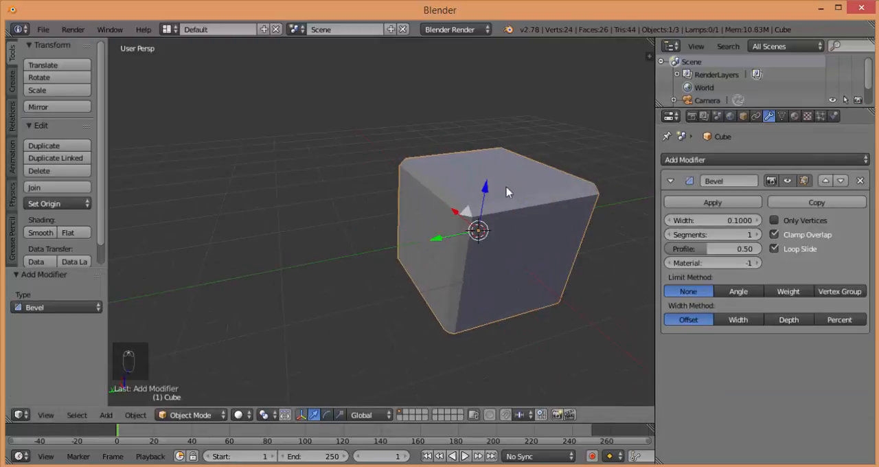
pyautogui.moveTo(487, 226); pyautogui.dragTo(452, 203, button='middle')
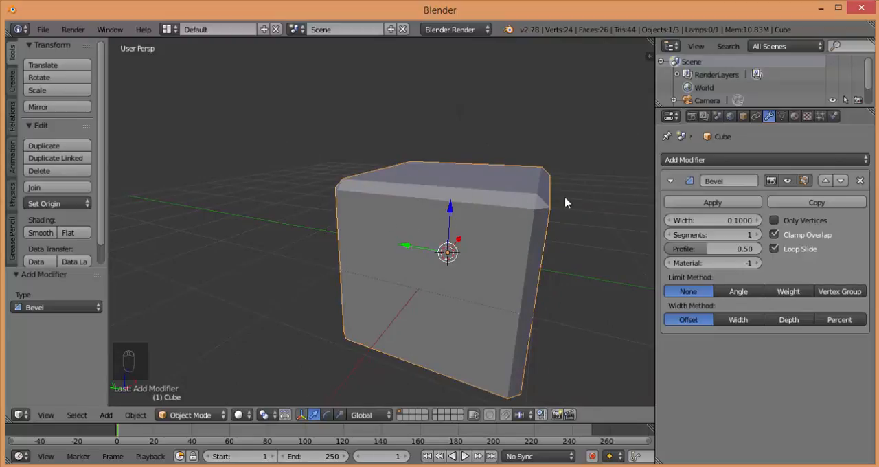
pyautogui.moveTo(463, 218); pyautogui.dragTo(509, 228, button='middle')
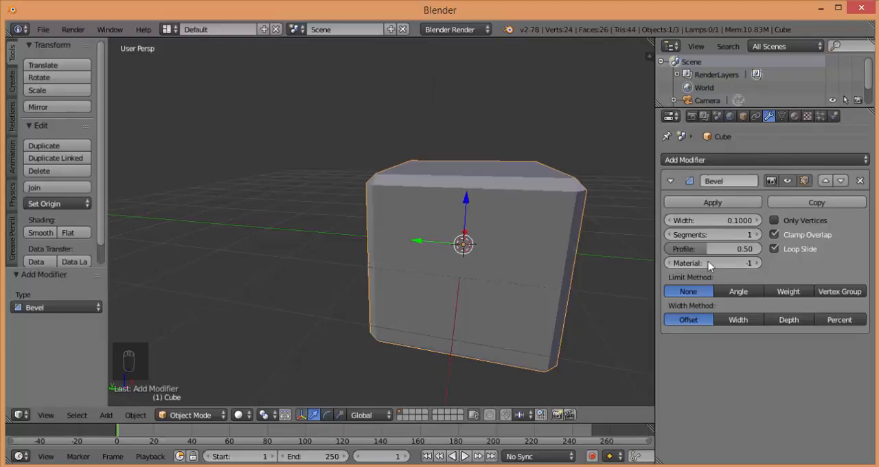
pyautogui.moveTo(538, 198); pyautogui.dragTo(556, 227, button='middle')
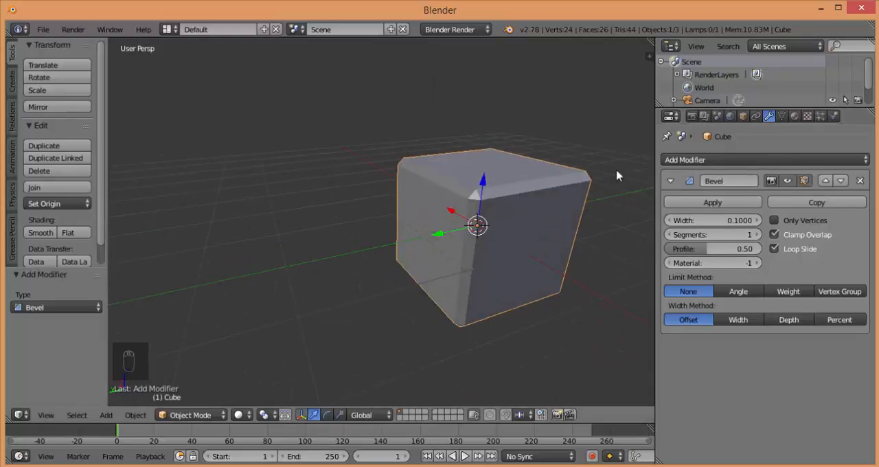
# Remove the Bevel modifier from the cube
pyautogui.click(861, 182)
pyautogui.click(833, 164)
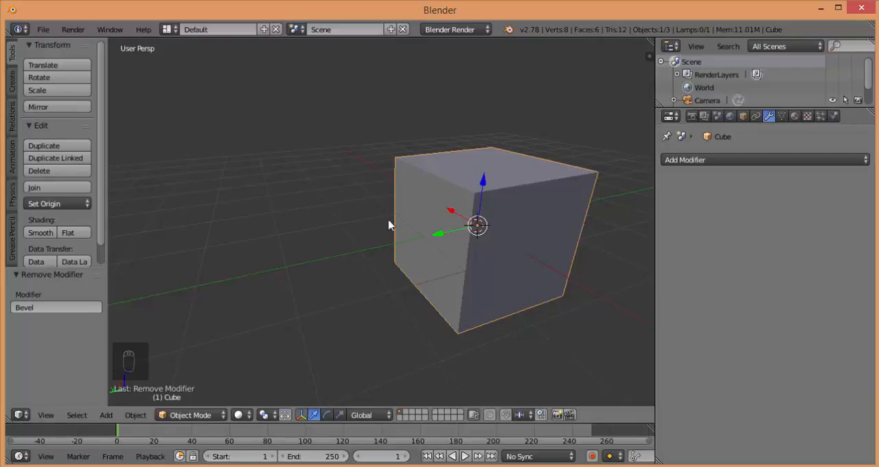
pyautogui.moveTo(420, 230); pyautogui.dragTo(364, 237, button='middle')
pyautogui.scroll(-3, 397, 241)
pyautogui.moveTo(415, 245); pyautogui.dragTo(429, 247, button='middle')
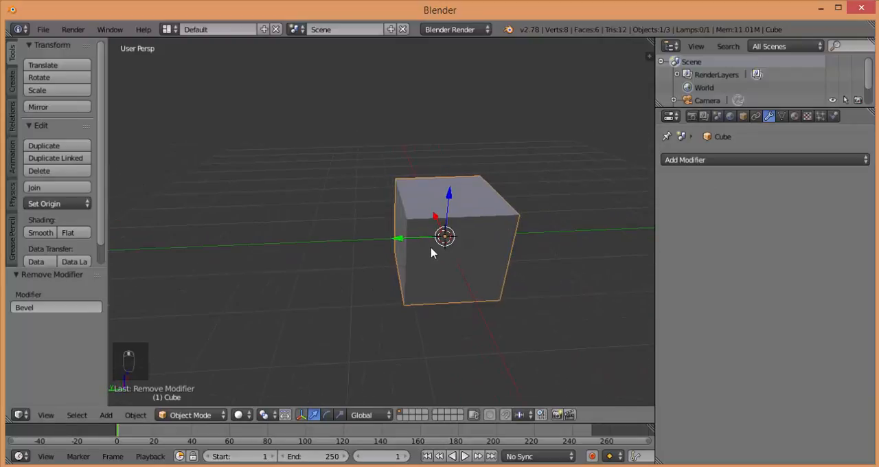
# Add a mesh cylinder scaled to about 0.821 and position it along Z so its base sinks into the cube's upper face
pyautogui.click(112, 415)
pyautogui.moveTo(138, 384)
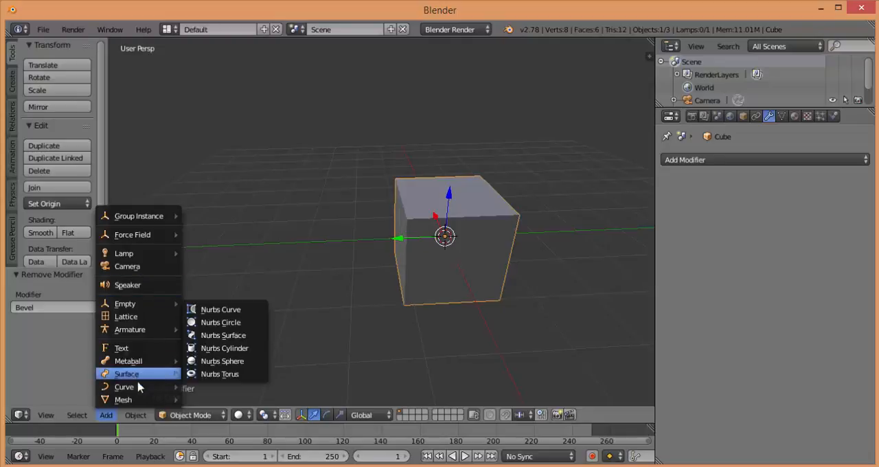
pyautogui.moveTo(141, 399)
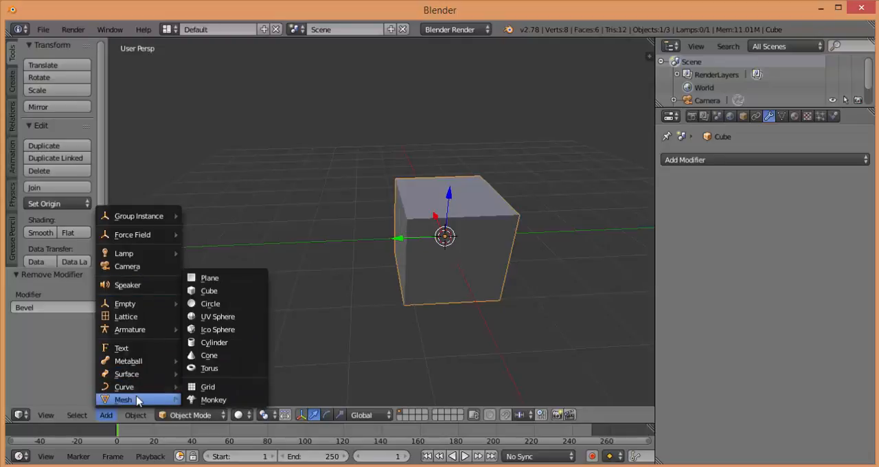
pyautogui.click(214, 342)
pyautogui.moveTo(452, 203); pyautogui.dragTo(415, 247)
pyautogui.press('s')
pyautogui.click(581, 238)
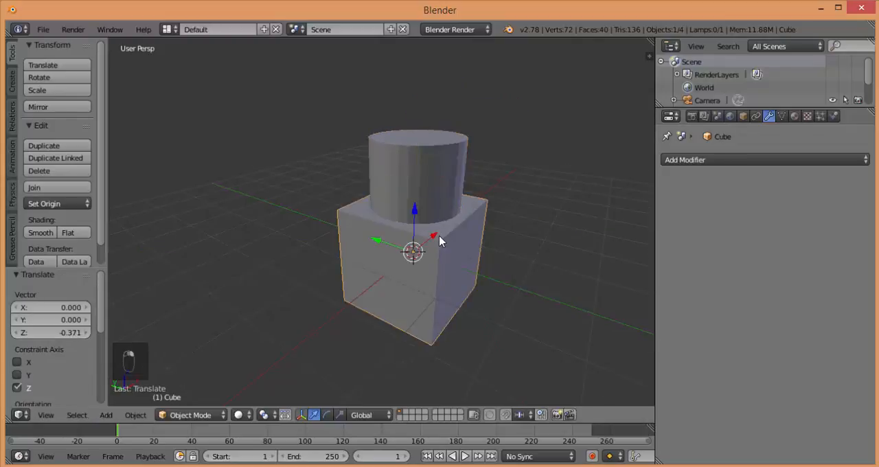
# Select the cube and give it a Boolean modifier that uses the Cylinder as its object
pyautogui.rightClick(439, 240)
pyautogui.rightClick(439, 240)
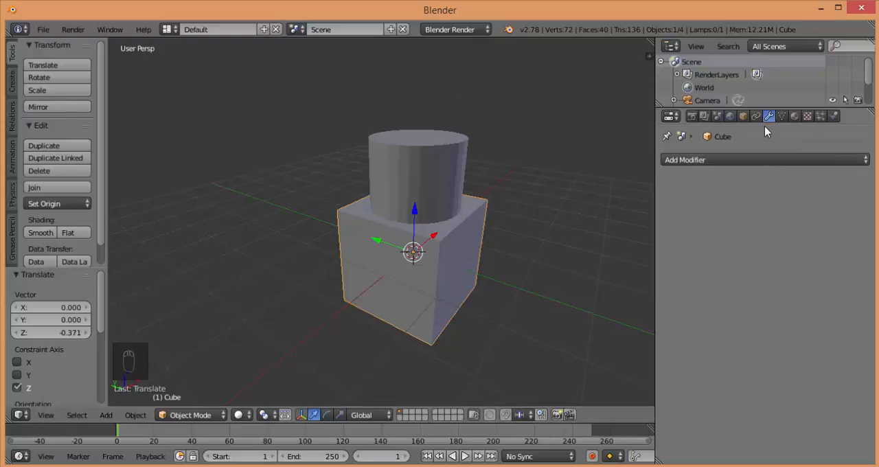
pyautogui.click(759, 160)
pyautogui.click(621, 221)
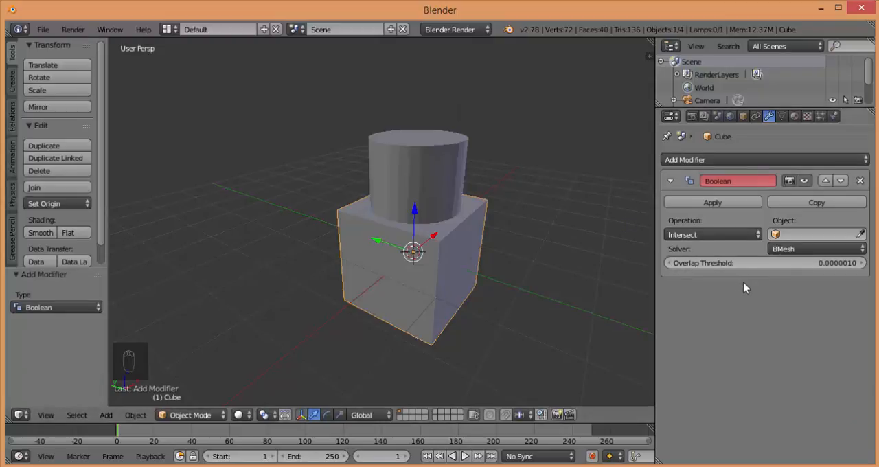
pyautogui.click(788, 235)
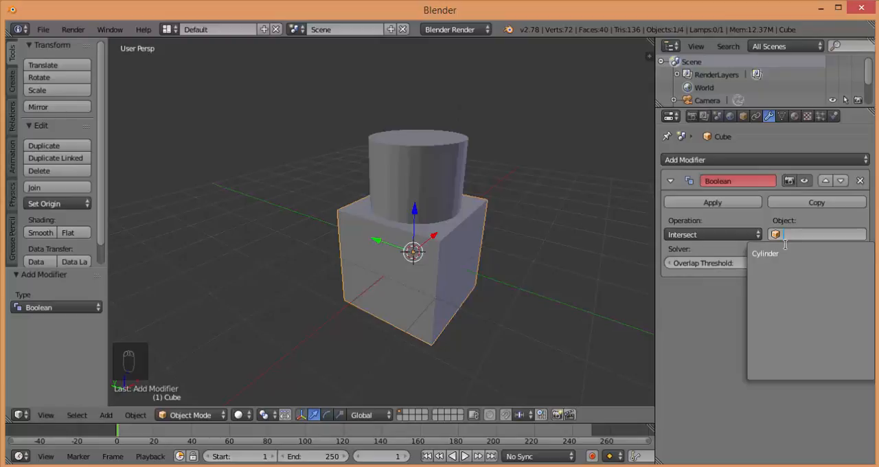
pyautogui.click(781, 253)
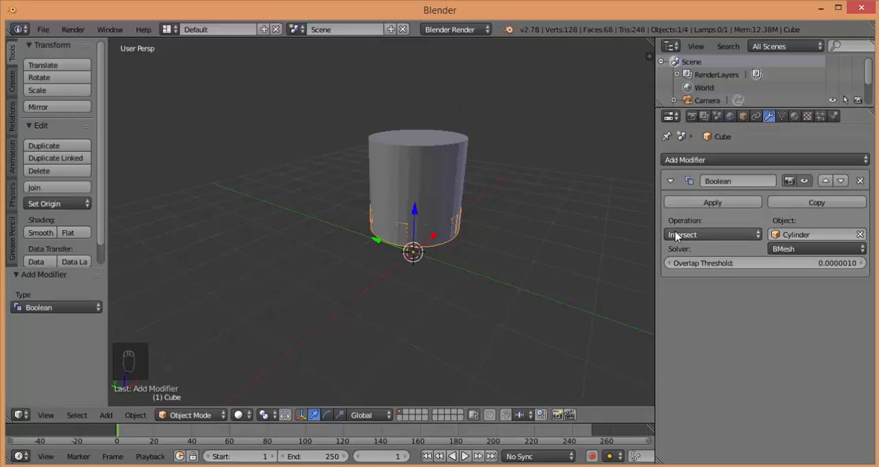
# Set the cube's Boolean operation to Union
pyautogui.click(698, 236)
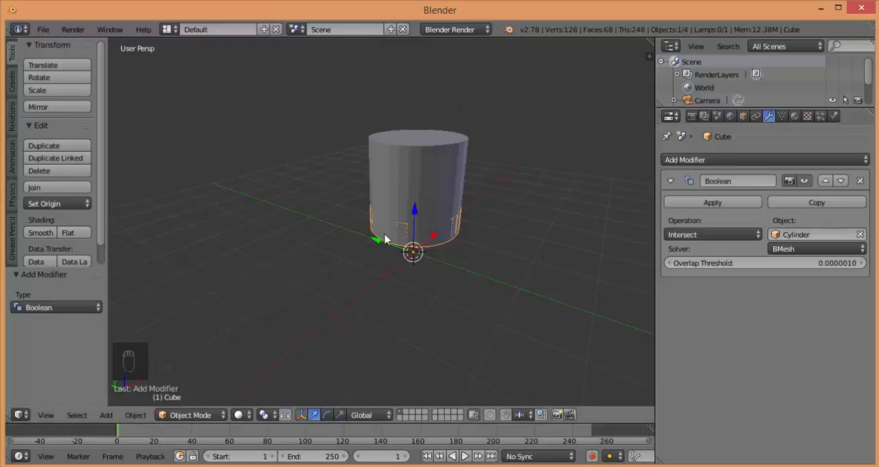
pyautogui.click(698, 237)
pyautogui.click(722, 236)
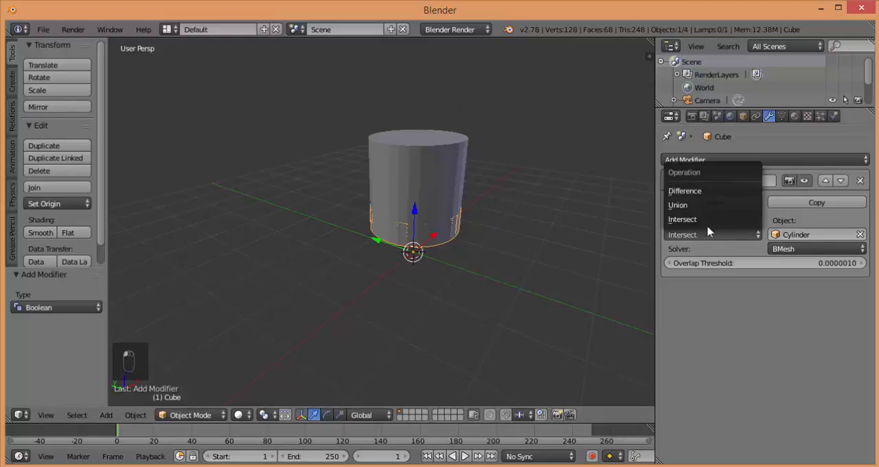
pyautogui.click(698, 208)
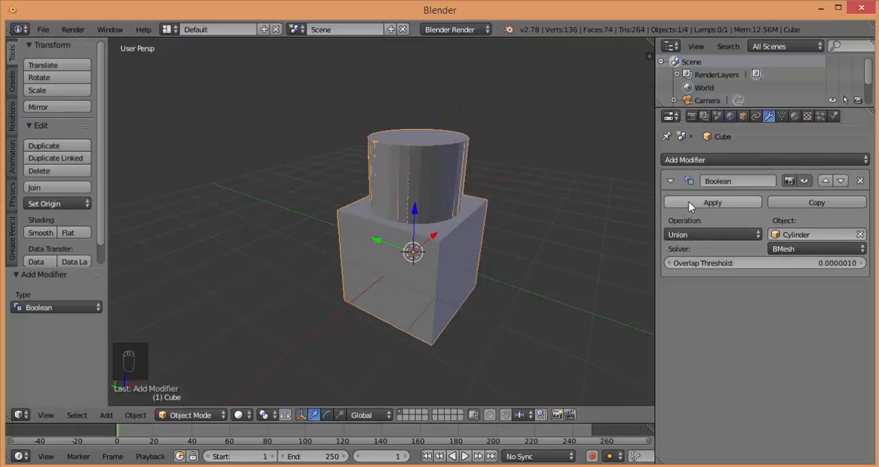
# Apply the Union Boolean, inspect the joined mesh in Edit Mode and wireframe, and undo the application
pyautogui.click(689, 203)
pyautogui.press('Tab')
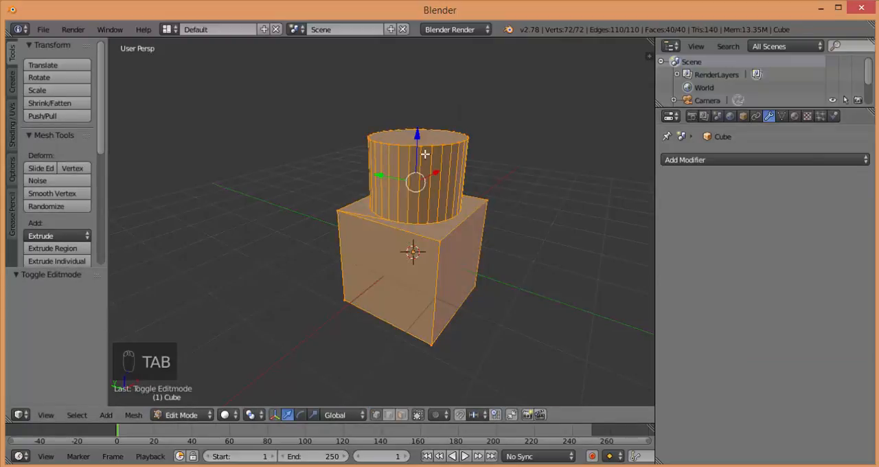
pyautogui.press('z')
pyautogui.press('z')
pyautogui.press('Tab')
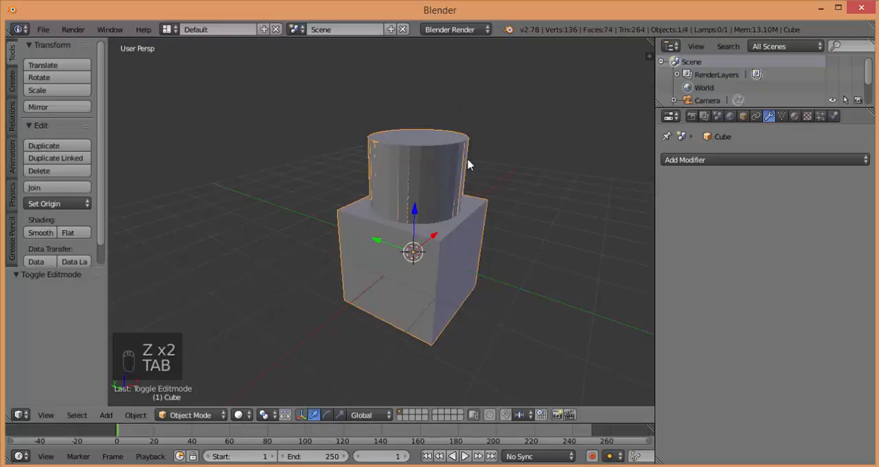
pyautogui.hotkey('ctrl', 'z')
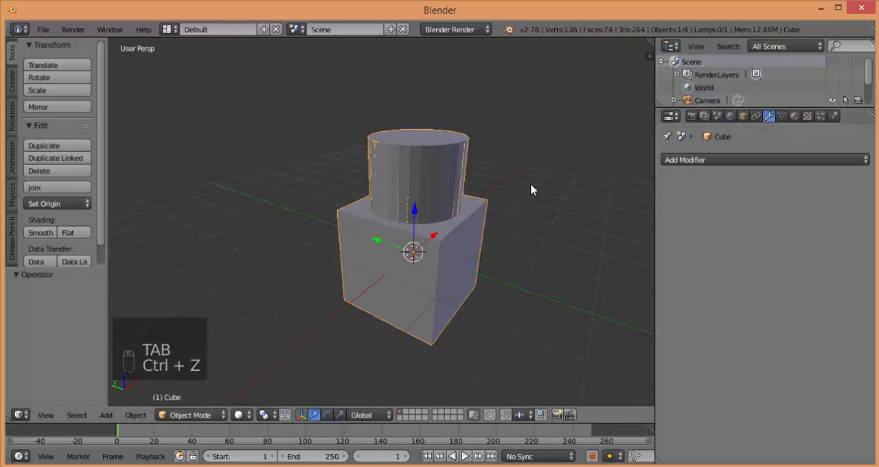
pyautogui.hotkey('ctrl', 'z')
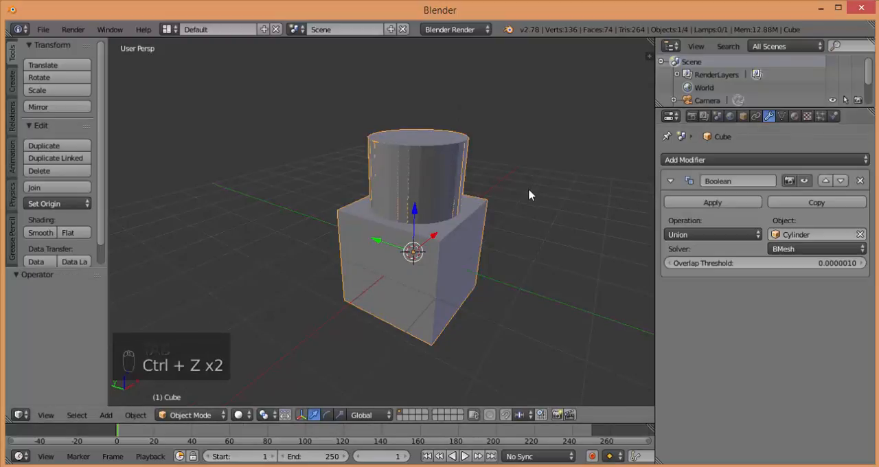
# Change the Boolean operation to Difference and apply the modifier to the cube
pyautogui.click(739, 236)
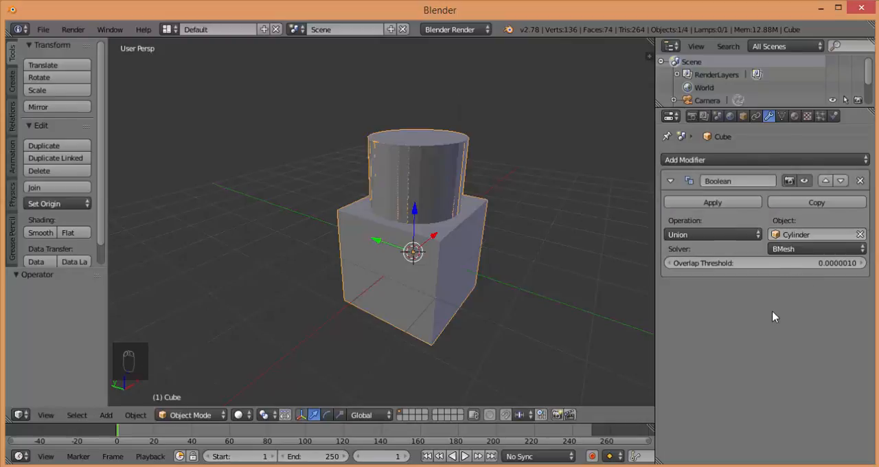
pyautogui.click(728, 236)
pyautogui.click(678, 205)
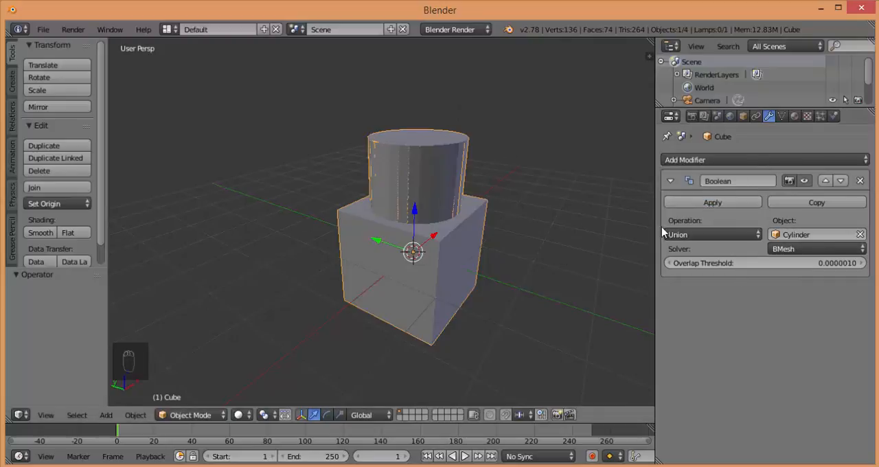
pyautogui.click(713, 236)
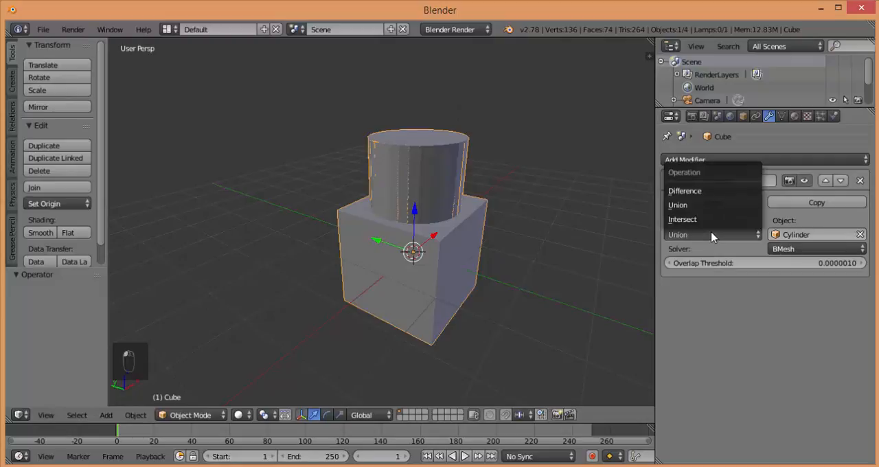
pyautogui.click(703, 192)
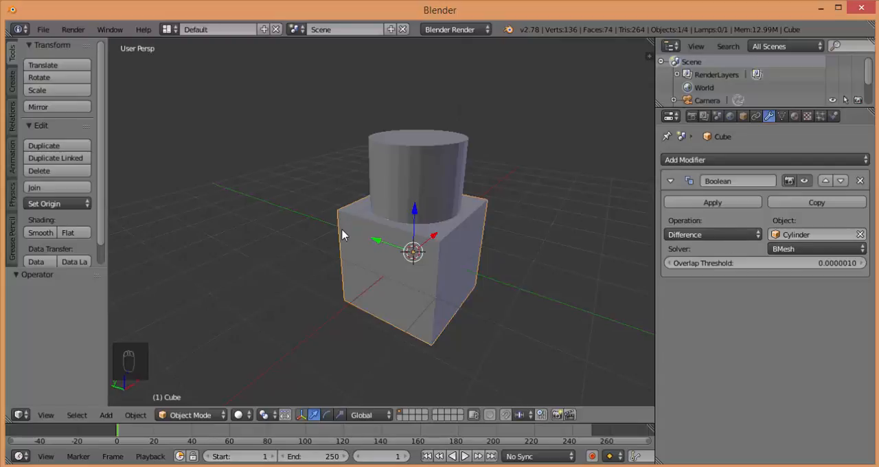
pyautogui.click(720, 204)
# Select the cylinder and move it about 2.595 units along Y, away from the cube, to expose the cut
pyautogui.rightClick(444, 170)
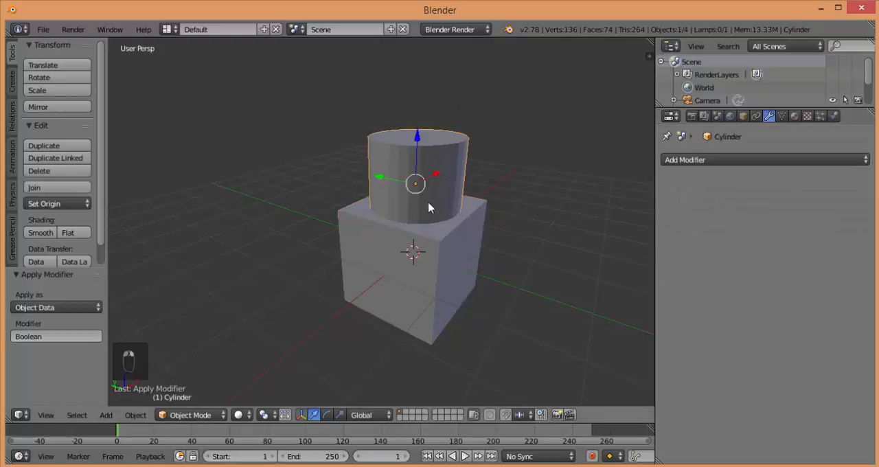
pyautogui.moveTo(428, 208); pyautogui.dragTo(465, 238, button='middle')
pyautogui.moveTo(296, 398); pyautogui.dragTo(400, 319, button='middle')
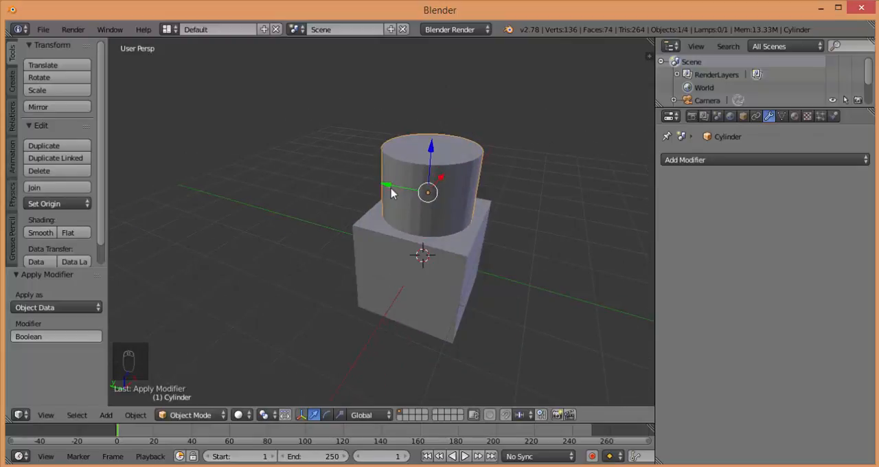
pyautogui.moveTo(391, 190); pyautogui.dragTo(275, 180)
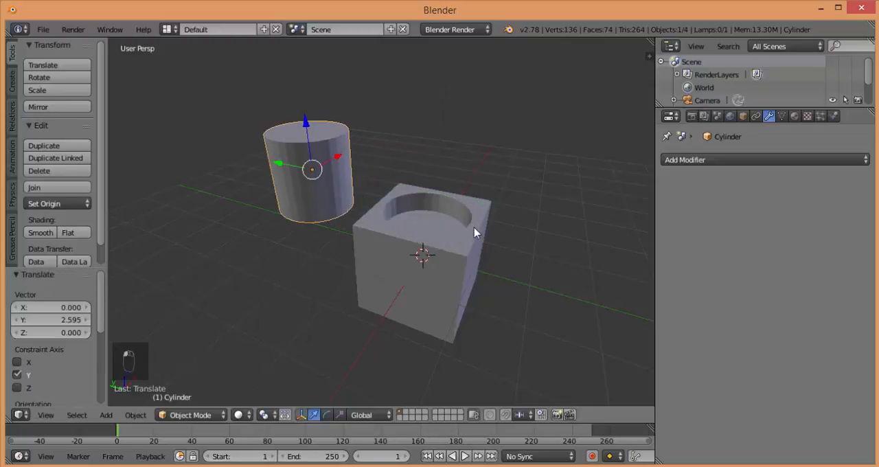
# Delete the cylinder, leaving only the cut cube
pyautogui.scroll(2, 477, 231)
pyautogui.moveTo(491, 251); pyautogui.dragTo(322, 140, button='middle')
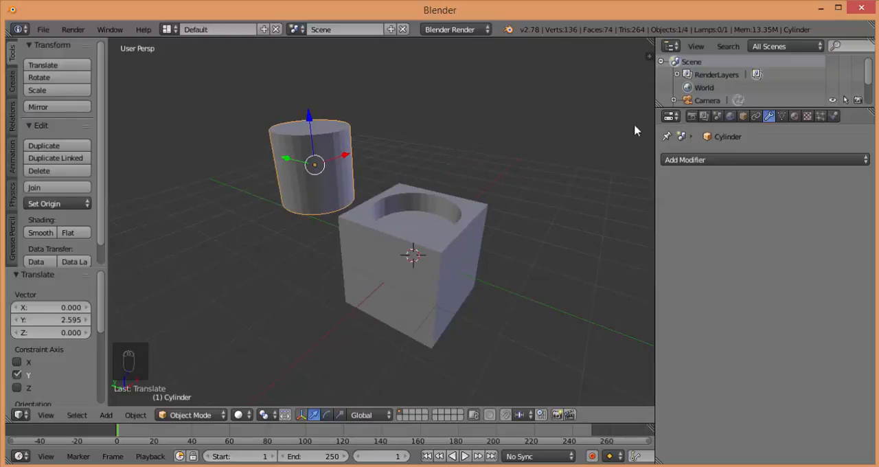
pyautogui.press('x')
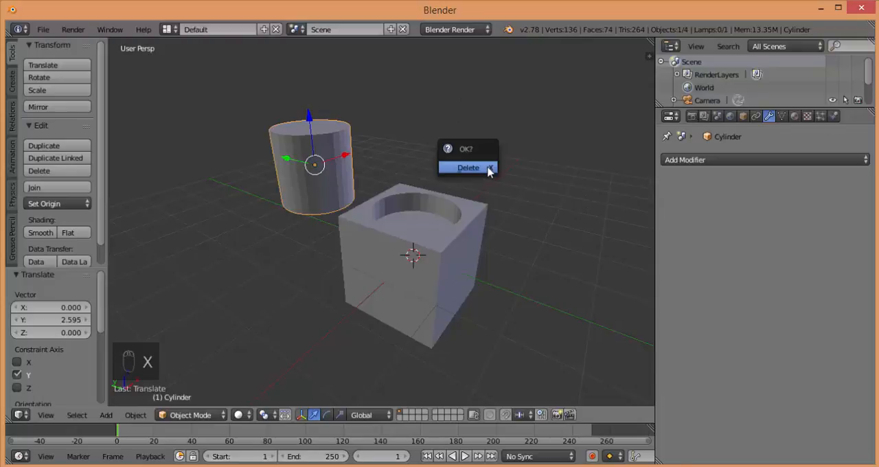
pyautogui.click(491, 171)
# Select the cube with the circular cut and delete it from the scene
pyautogui.rightClick(447, 235)
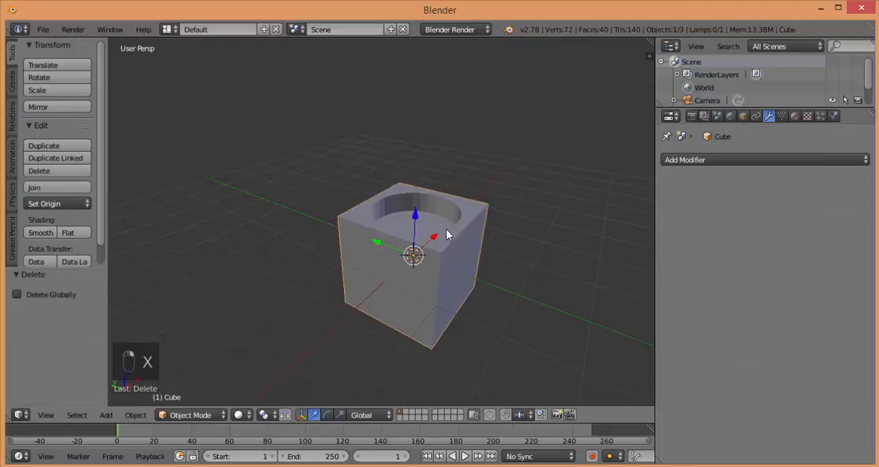
pyautogui.click(698, 161)
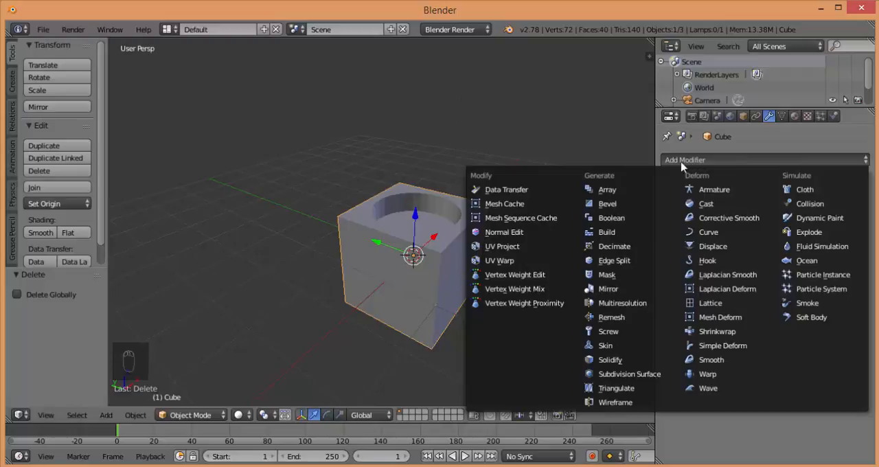
pyautogui.click(360, 218)
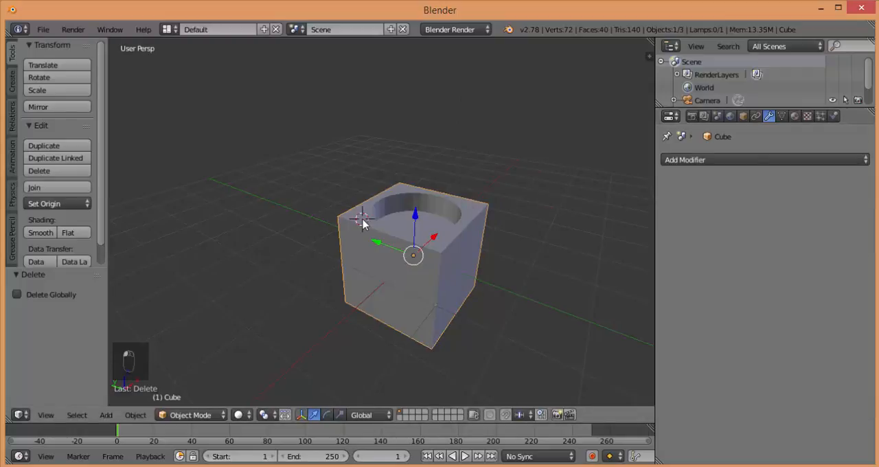
pyautogui.press('x')
pyautogui.click(361, 222)
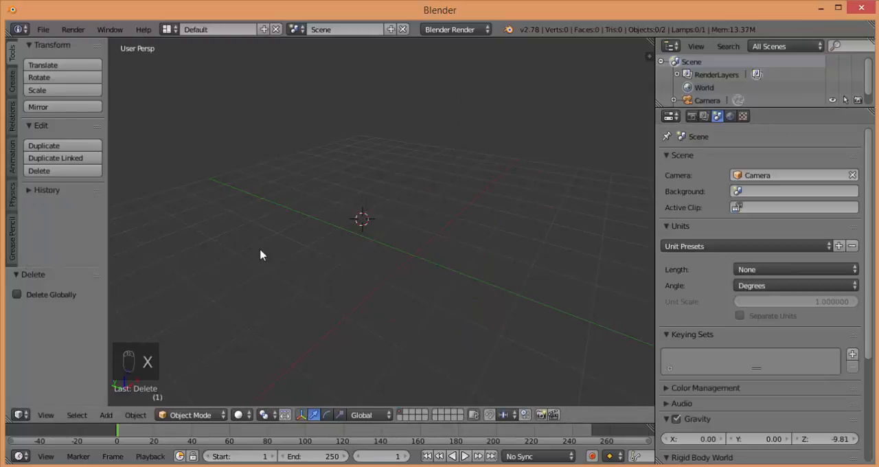
# Switch to the front orthographic view and snap the 3D cursor to the center of the scene
pyautogui.press('KP_1')
pyautogui.press('KP_5')
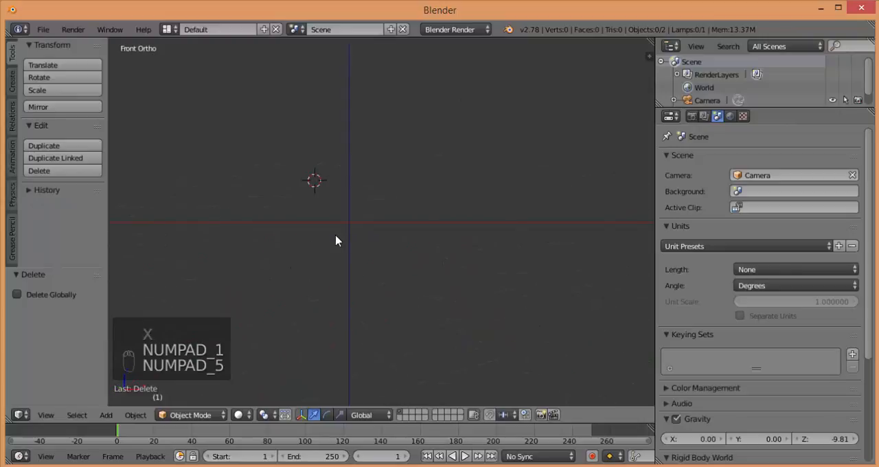
pyautogui.click(349, 221)
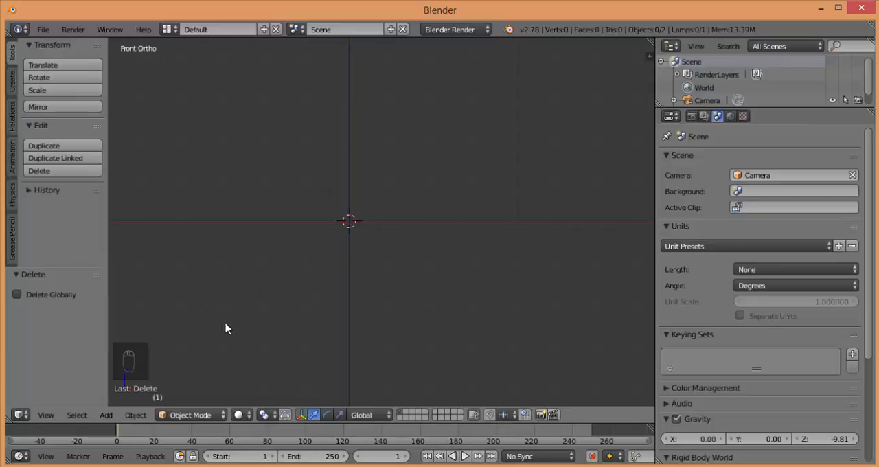
pyautogui.hotkey('shift', 's')
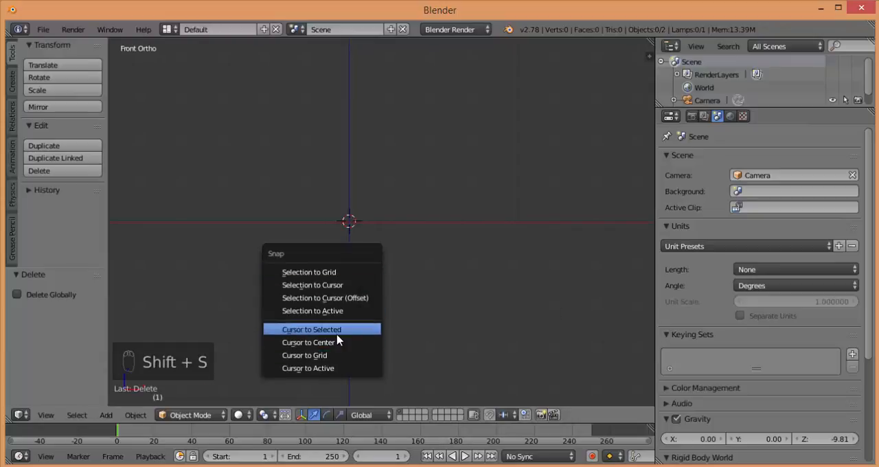
pyautogui.click(323, 343)
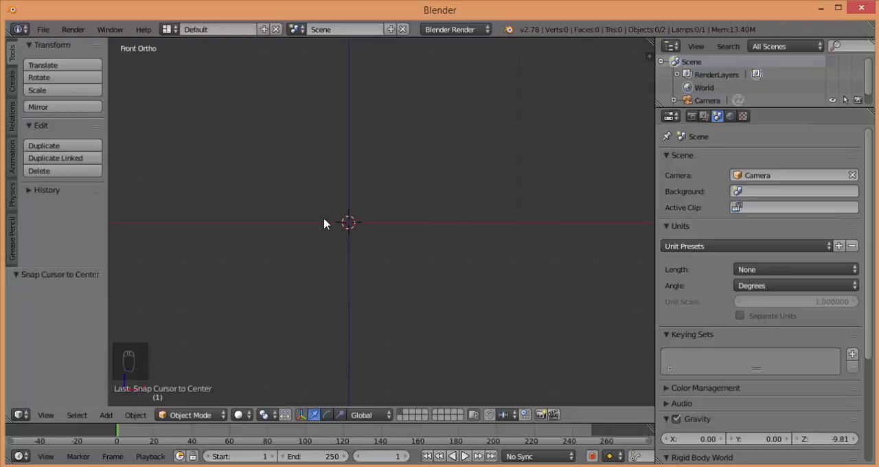
# Add a Monkey mesh at the 3D cursor
pyautogui.click(108, 415)
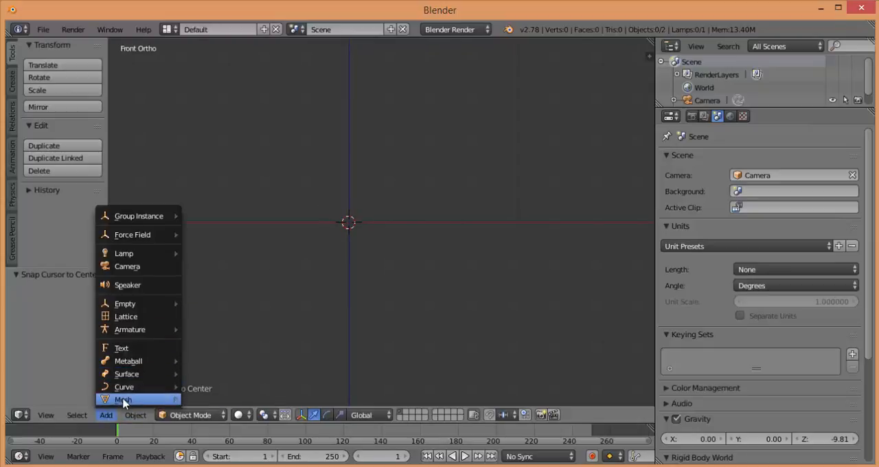
pyautogui.moveTo(124, 403)
pyautogui.click(193, 404)
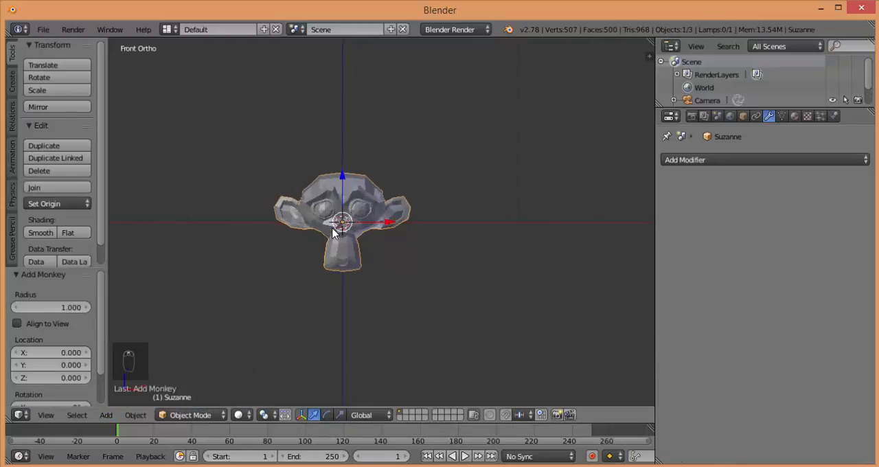
pyautogui.scroll(3, 333, 228)
pyautogui.keyDown('shift'); pyautogui.moveTo(333, 217); pyautogui.dragTo(404, 198, button='middle'); pyautogui.keyUp('shift')
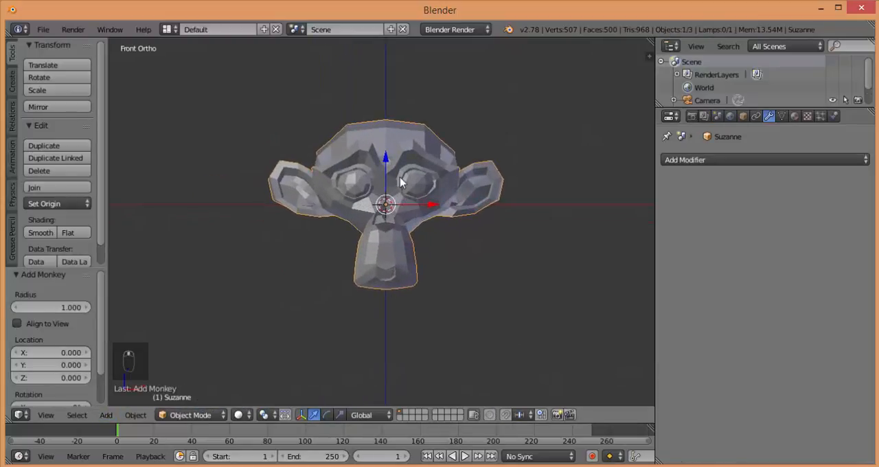
# In Edit Mode with wireframe display, delete all vertices of the monkey on the negative X side of the center line
pyautogui.press('Tab')
pyautogui.press('z')
pyautogui.press('a')
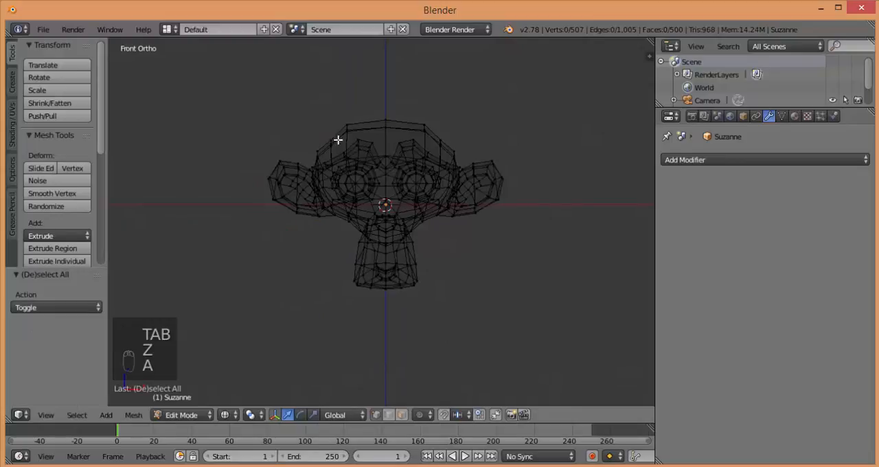
pyautogui.press('b')
pyautogui.moveTo(239, 68); pyautogui.dragTo(381, 360)
pyautogui.press('x')
pyautogui.click(375, 299)
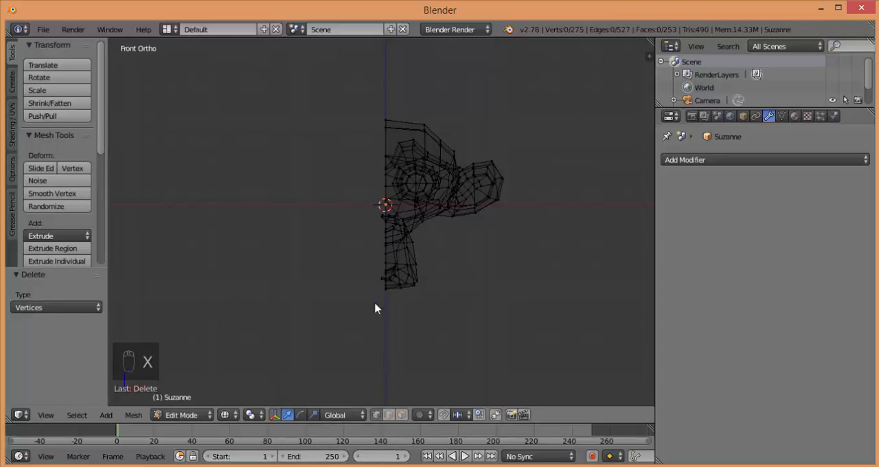
# Delete the leftover edges that stick out past the center line at the monkey's nose and mouth
pyautogui.scroll(2, 368, 234)
pyautogui.press('b')
pyautogui.moveTo(351, 178); pyautogui.dragTo(385, 361)
pyautogui.press('x')
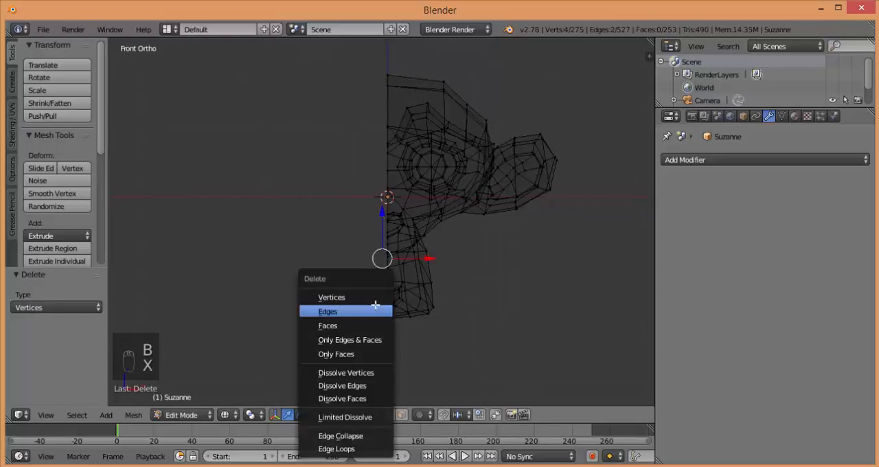
pyautogui.click(377, 309)
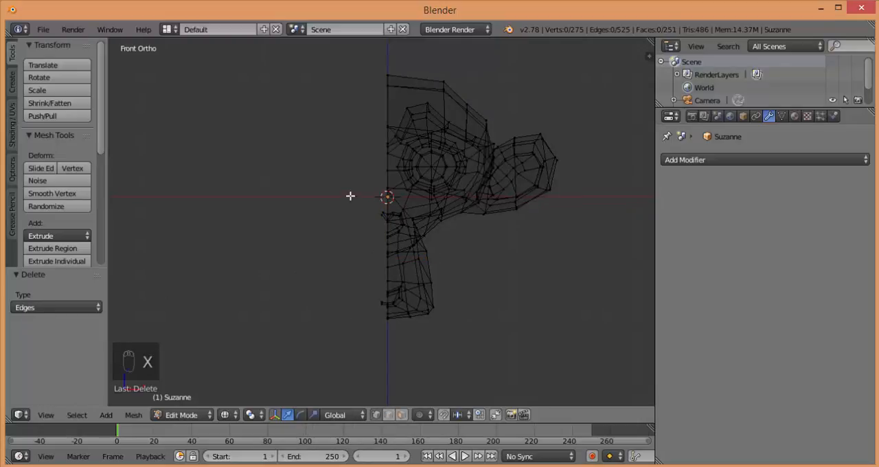
# Delete the leftover vertices past the center line at the nose and mouth, and return to Object Mode with solid shading
pyautogui.press('b')
pyautogui.moveTo(336, 166); pyautogui.dragTo(383, 352)
pyautogui.press('x')
pyautogui.click(551, 255)
pyautogui.moveTo(505, 209)
pyautogui.keyDown('shift'); pyautogui.mouseDown(button='middle')
pyautogui.moveTo(418, 220)
pyautogui.moveTo(463, 219)
pyautogui.mouseUp(button='middle'); pyautogui.keyUp('shift')
pyautogui.press('Tab')
pyautogui.press('z')
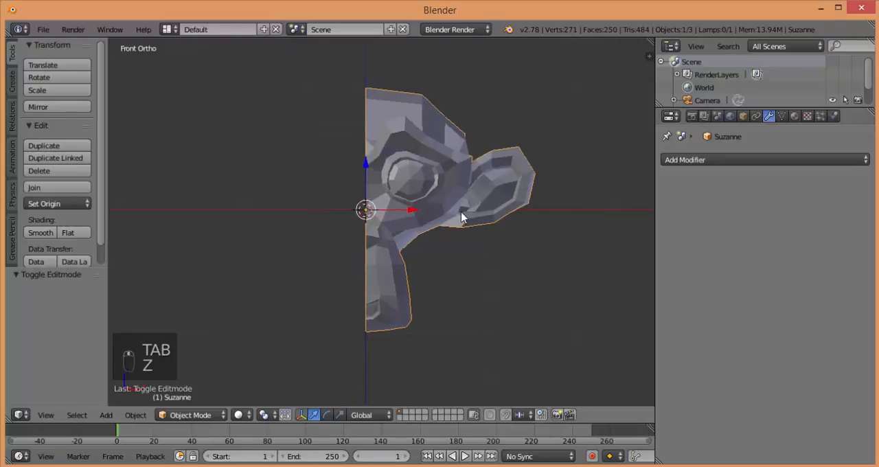
# Add a Mirror modifier on the X axis to the half monkey and enable Clipping while in Edit Mode
pyautogui.click(778, 161)
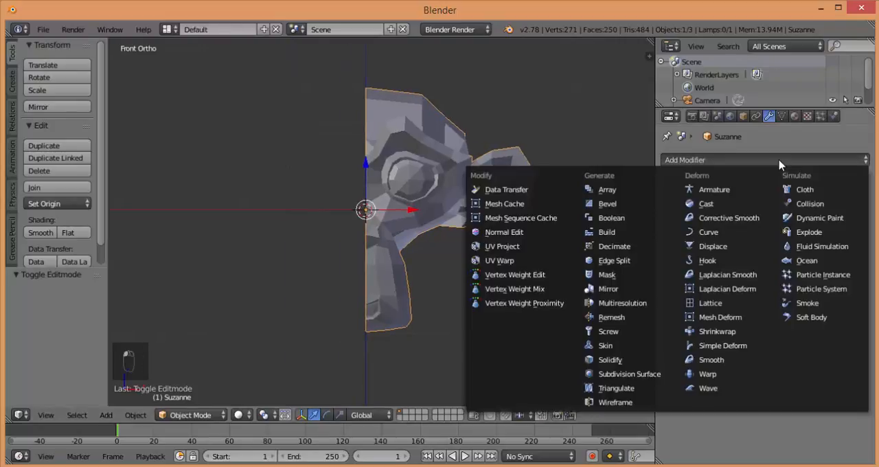
pyautogui.click(609, 292)
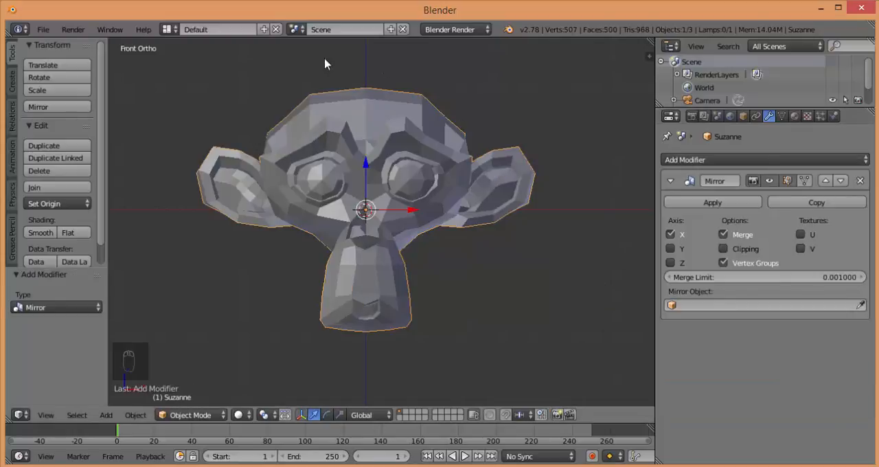
pyautogui.moveTo(401, 145); pyautogui.dragTo(360, 154, button='middle')
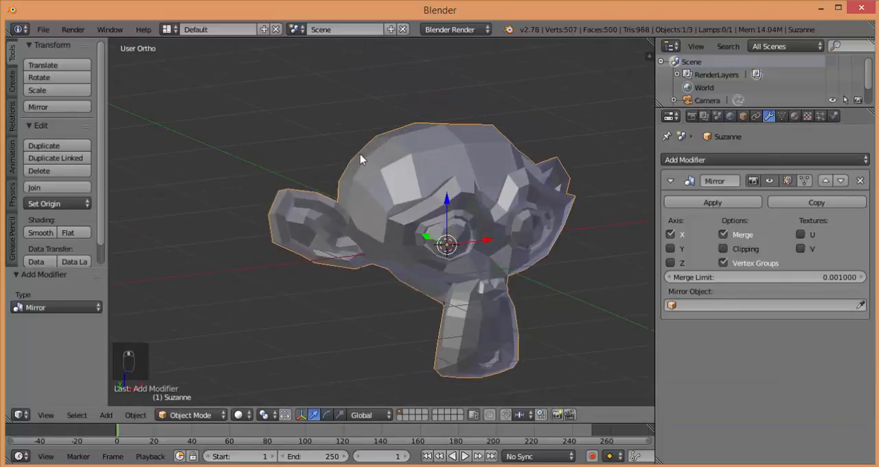
pyautogui.press('KP_1')
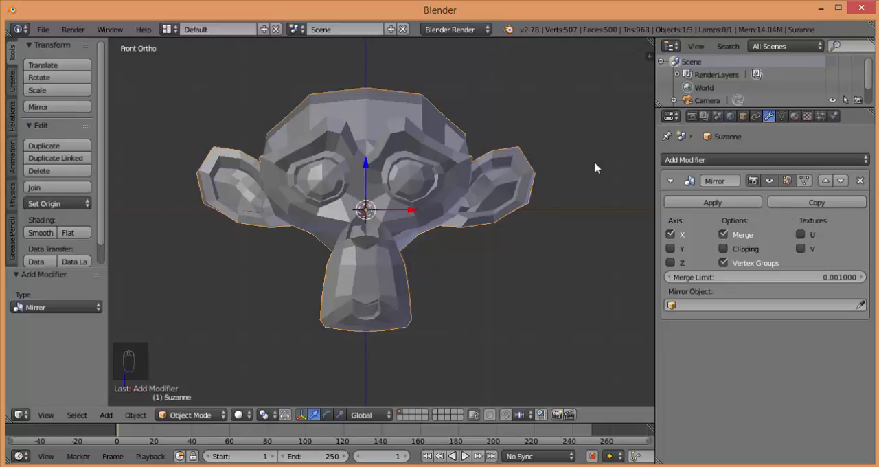
pyautogui.press('Tab')
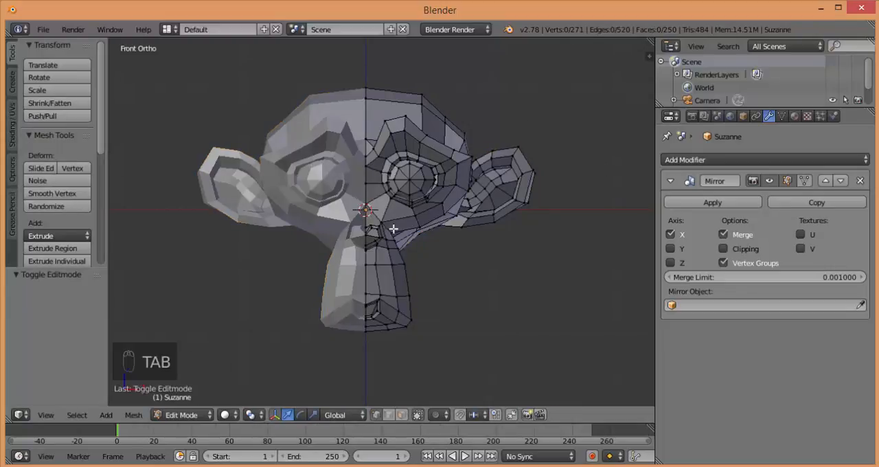
pyautogui.click(732, 251)
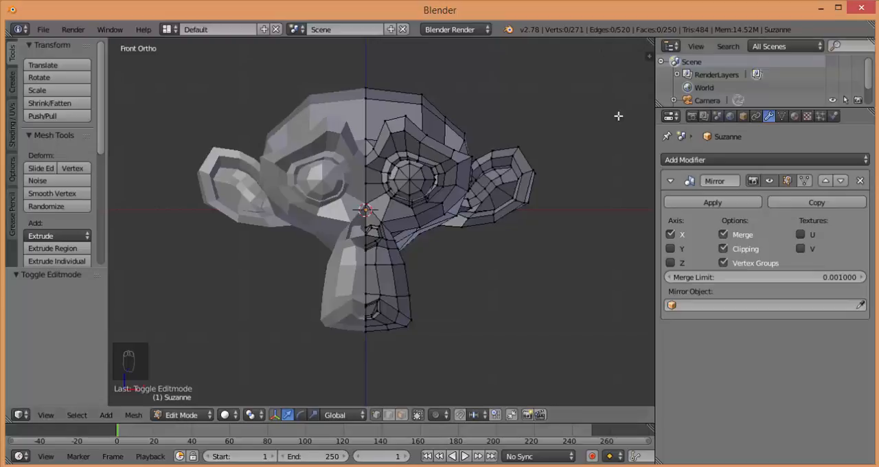
# Select three vertices at the outer brow above the eye and move them along X by about -0.080 and again by about -0.018
pyautogui.scroll(2, 487, 156)
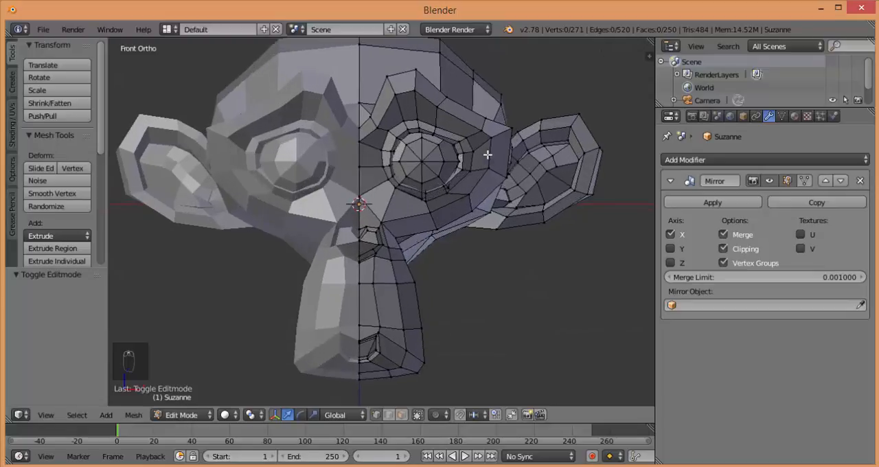
pyautogui.rightClick(466, 137)
pyautogui.keyDown('shift'); pyautogui.rightClick(483, 123); pyautogui.keyUp('shift')
pyautogui.keyDown('shift'); pyautogui.rightClick(510, 129); pyautogui.keyUp('shift')
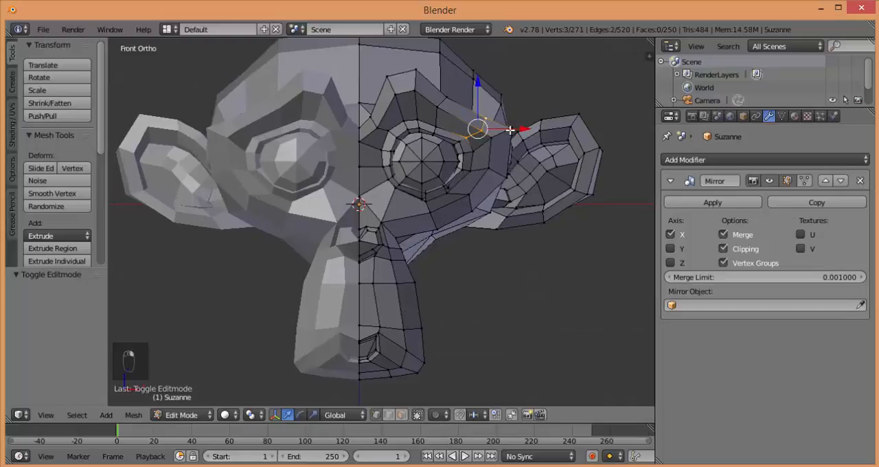
pyautogui.press('g')
pyautogui.press('x')
pyautogui.click(511, 144)
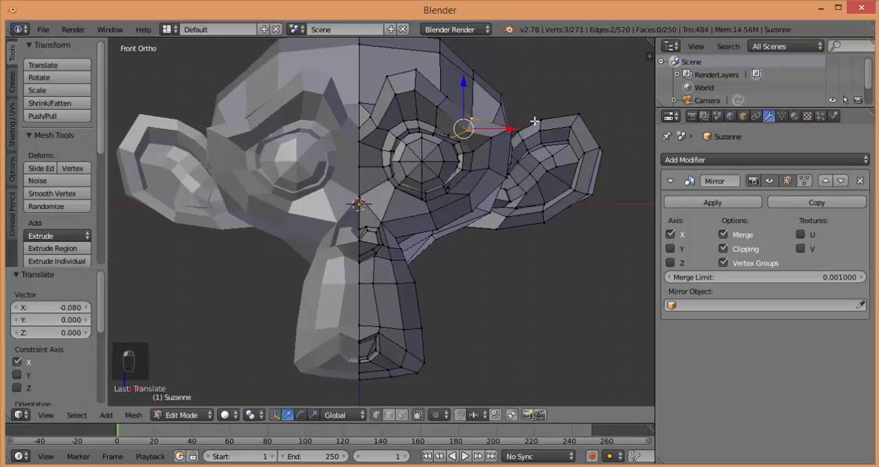
pyautogui.press('g')
pyautogui.press('x')
pyautogui.click(506, 130)
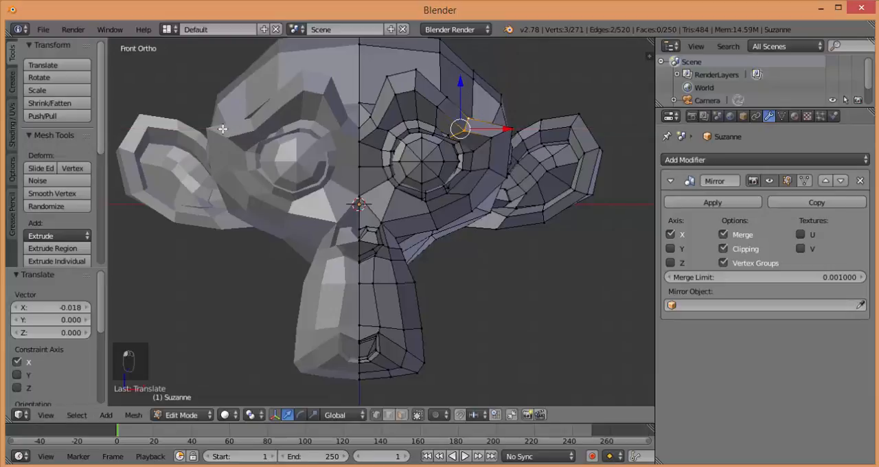
# Move the three selected brow vertices back outward by about 0.083 along X
pyautogui.scroll(-2, 450, 152)
pyautogui.press('g')
pyautogui.press('x')
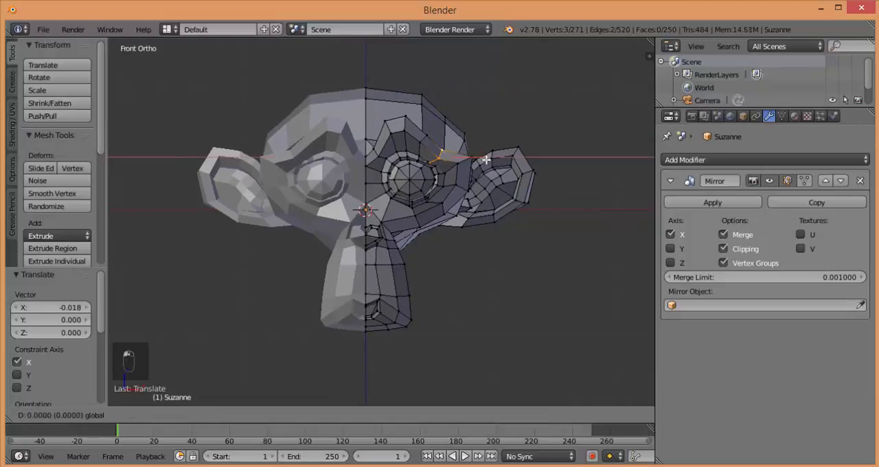
pyautogui.click(483, 162)
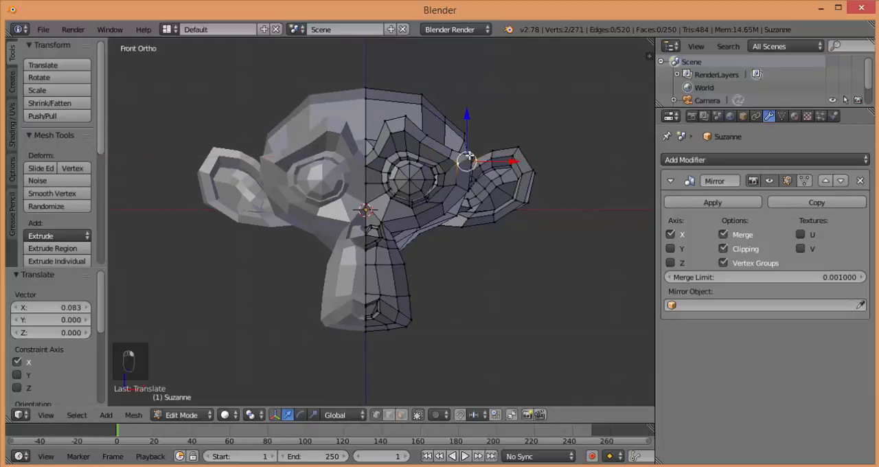
# Select two vertices at the side of the head near the ear and move them about -0.021 along X and -0.047 along Z
pyautogui.rightClick(469, 157)
pyautogui.keyDown('shift'); pyautogui.rightClick(454, 168); pyautogui.keyUp('shift')
pyautogui.press('g')
pyautogui.press('x')
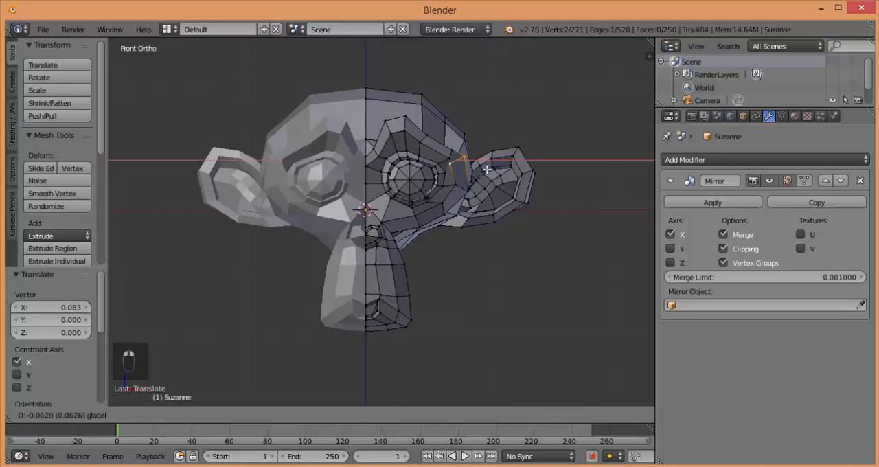
pyautogui.click(487, 172)
pyautogui.press('g')
pyautogui.press('z')
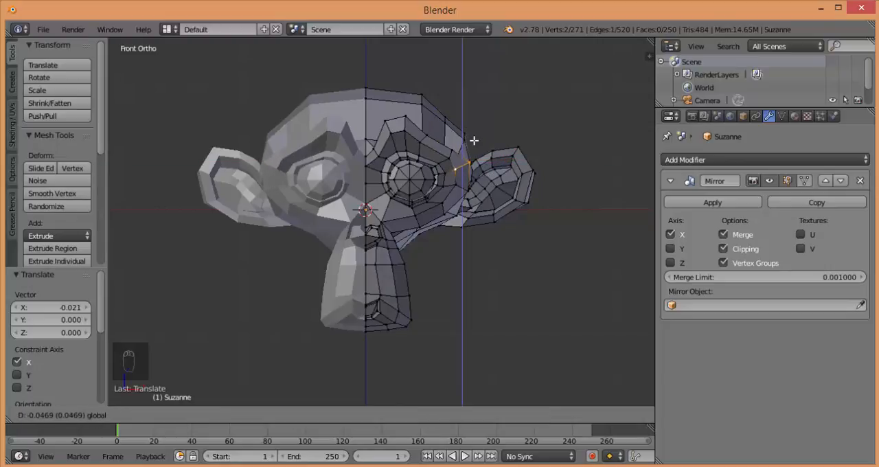
pyautogui.click(474, 141)
# Look over the mirrored monkey head from an angle and return to Object Mode
pyautogui.scroll(3, 514, 169)
pyautogui.scroll(-2, 515, 168)
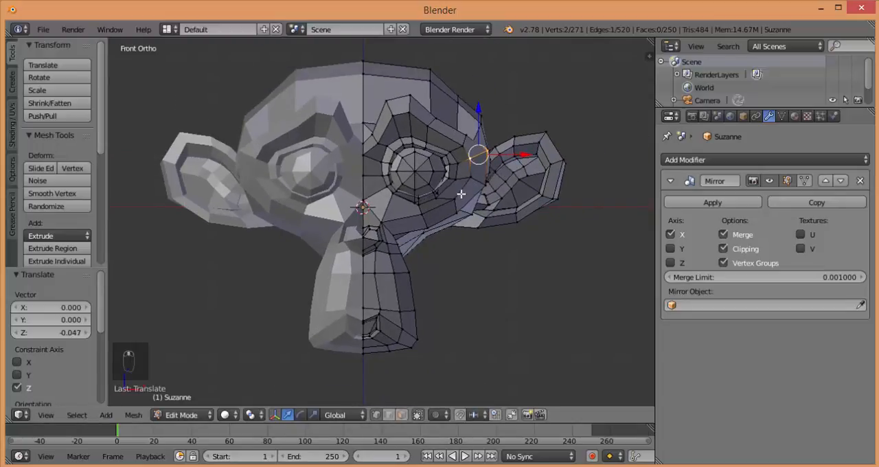
pyautogui.moveTo(461, 195); pyautogui.dragTo(364, 352, button='middle')
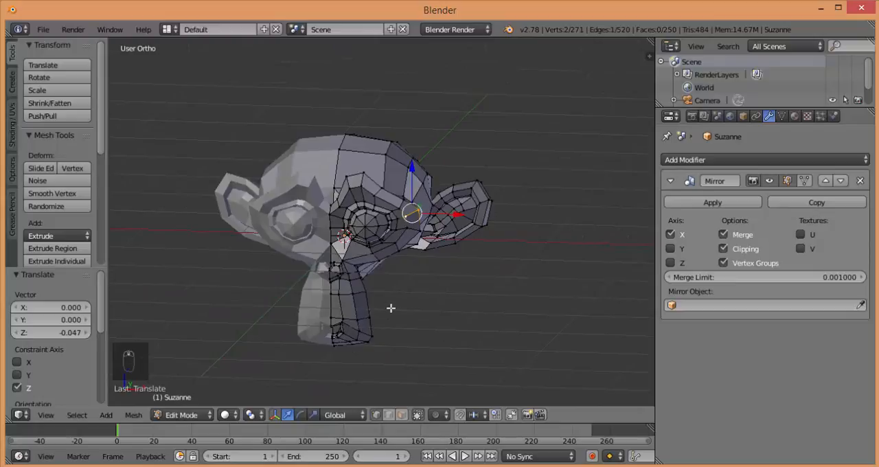
pyautogui.press('Tab')
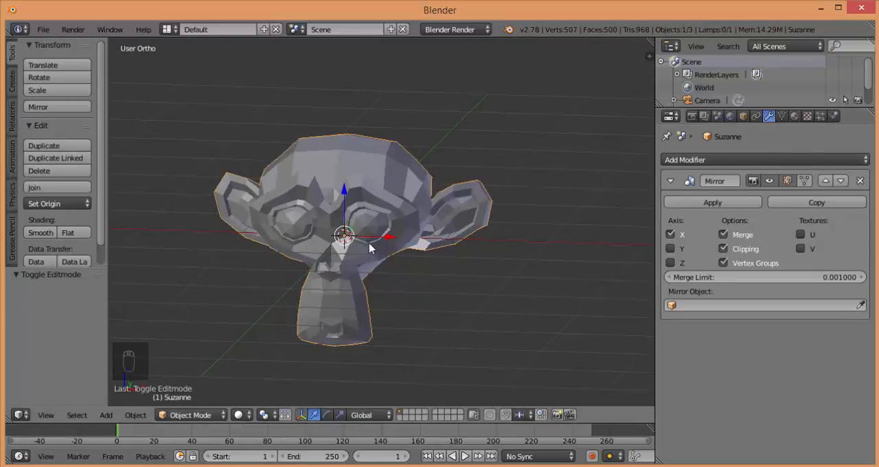
# Try a Subdivision Surface modifier on the mirrored monkey head in front view, and remove it from the stack
pyautogui.press('KP_1')
pyautogui.click(687, 162)
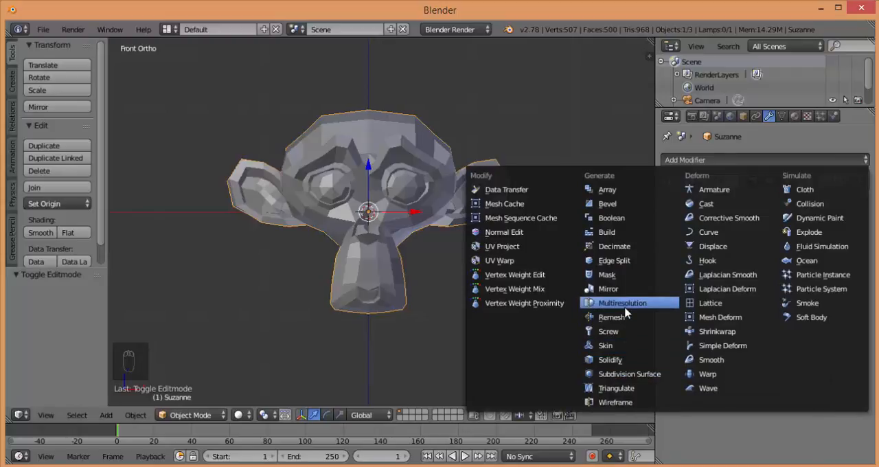
pyautogui.click(613, 376)
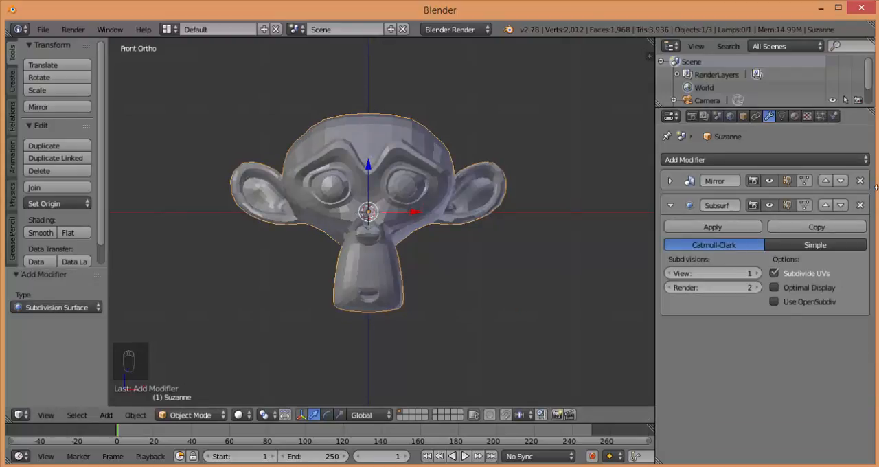
pyautogui.click(860, 205)
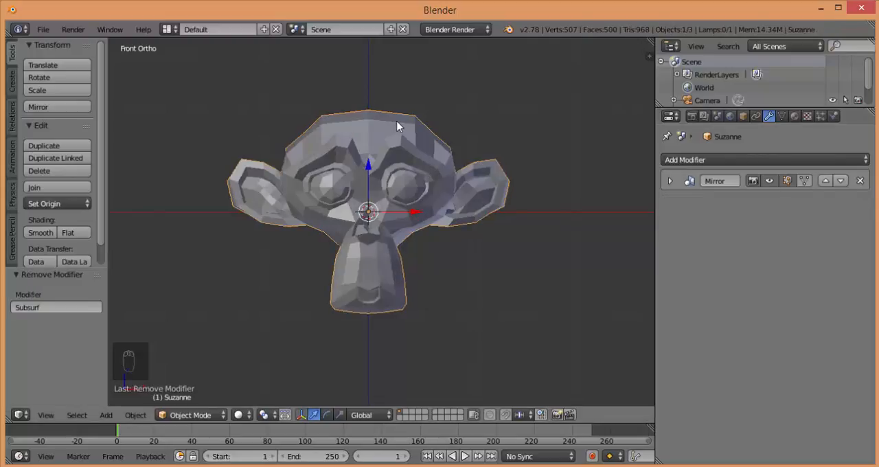
# Add a Subdivision Surface modifier to the monkey head again, shade the head smooth, and remove the modifier
pyautogui.click(691, 161)
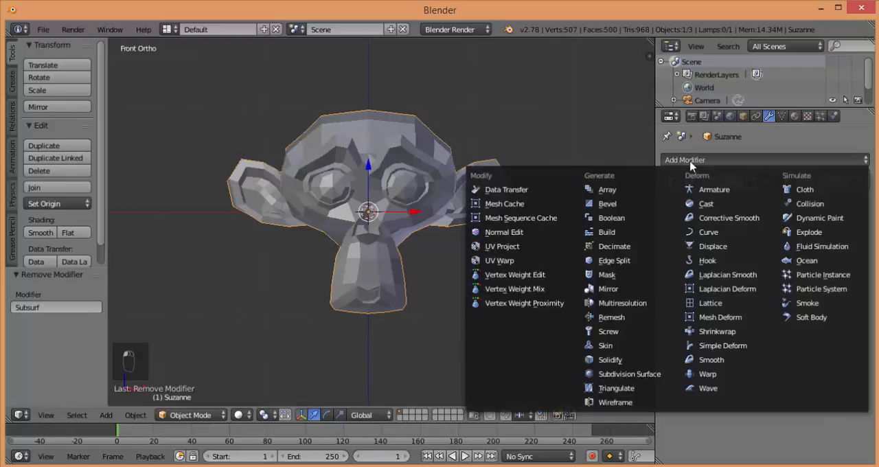
pyautogui.click(653, 375)
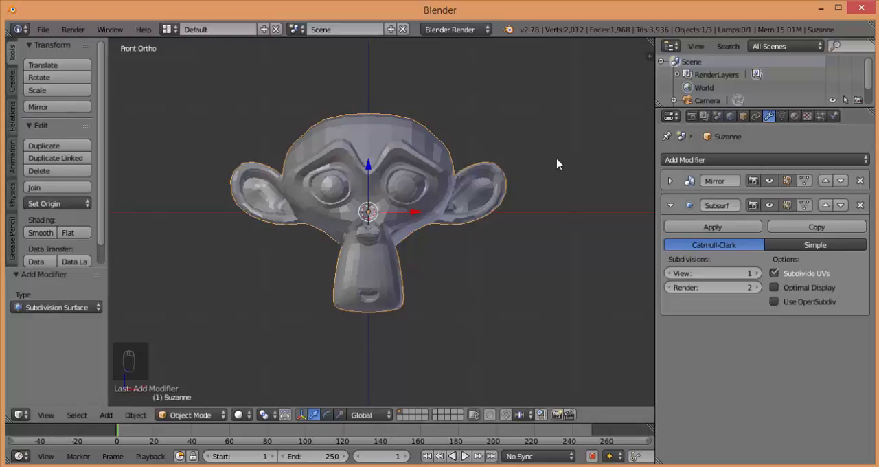
pyautogui.click(54, 232)
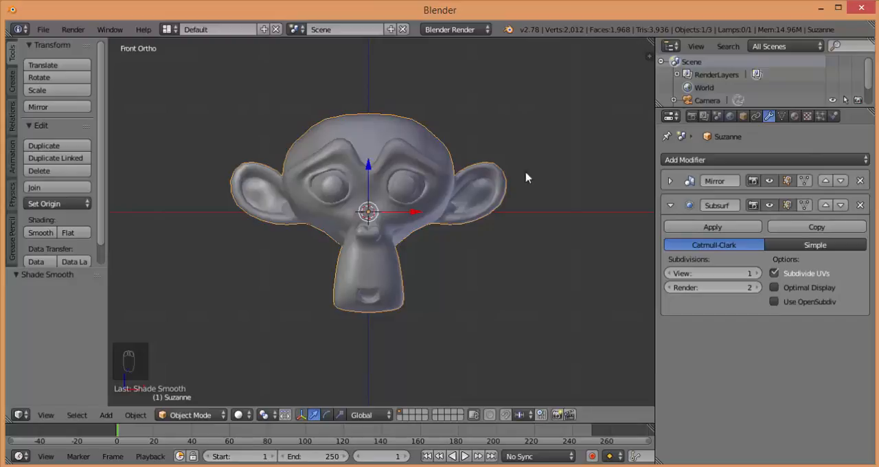
pyautogui.click(861, 206)
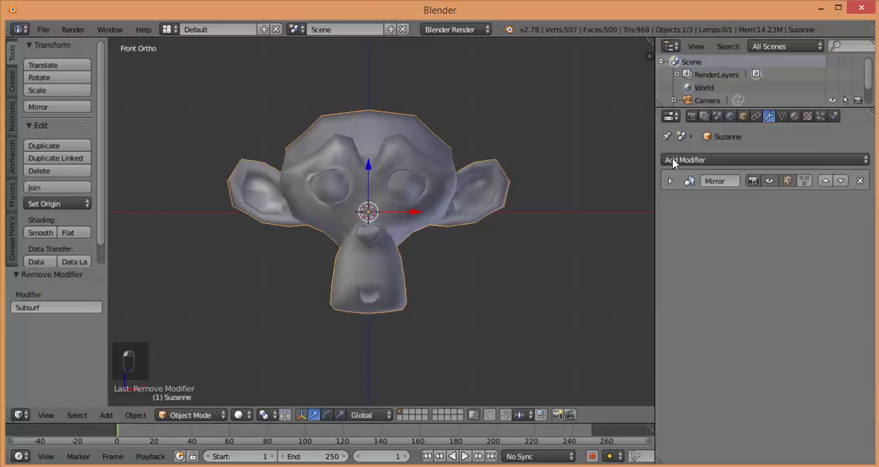
# Delete the monkey head and add a cylinder mesh in its place
pyautogui.press('x')
pyautogui.click(369, 151)
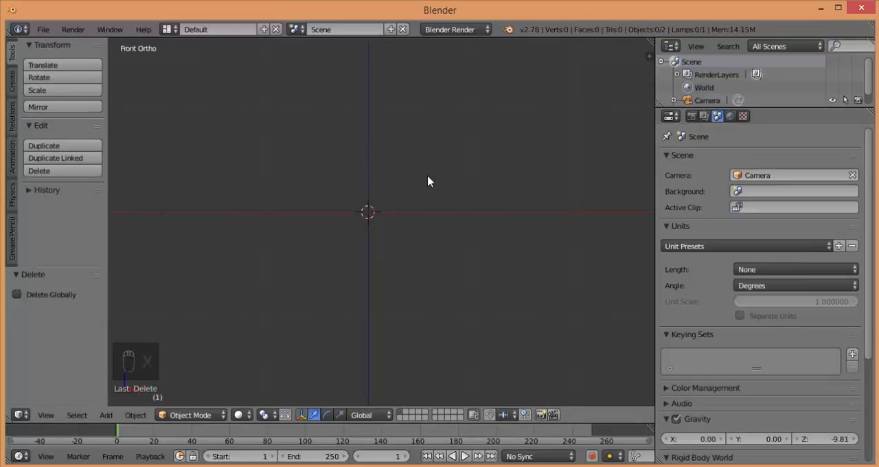
pyautogui.hotkey('shift', 'a')
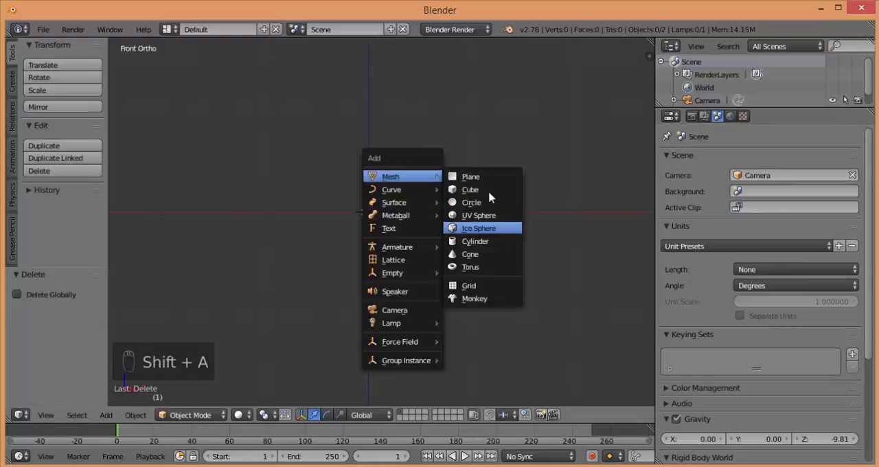
pyautogui.click(476, 241)
pyautogui.click(756, 160)
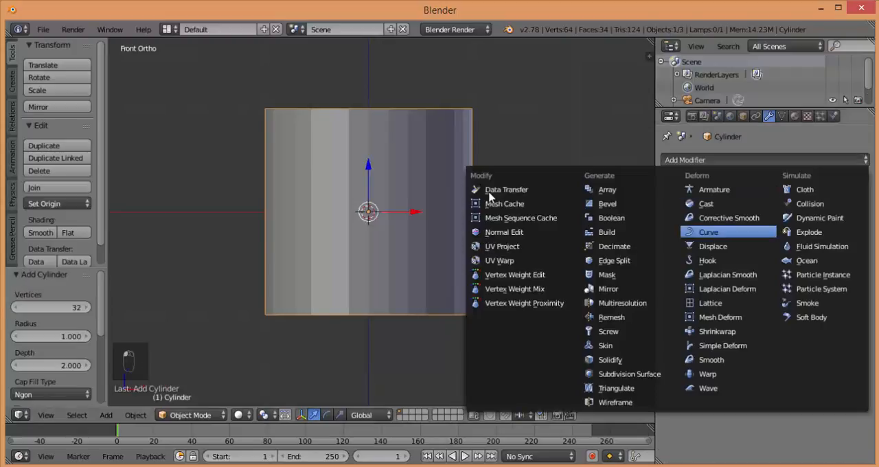
pyautogui.moveTo(490, 198)
pyautogui.mouseDown(button='middle')
pyautogui.moveTo(459, 229)
pyautogui.moveTo(490, 198)
pyautogui.moveTo(490, 209)
pyautogui.mouseUp(button='middle')
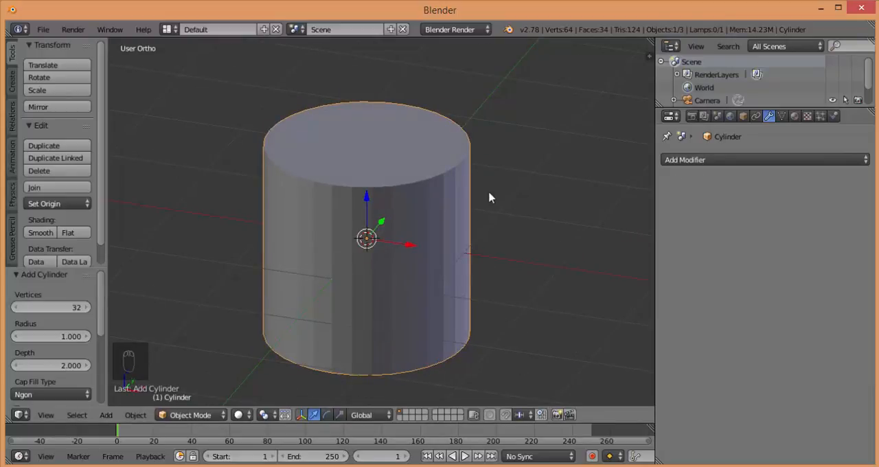
# Delete the cylinder's top face in Edit Mode using face selection
pyautogui.click(190, 415)
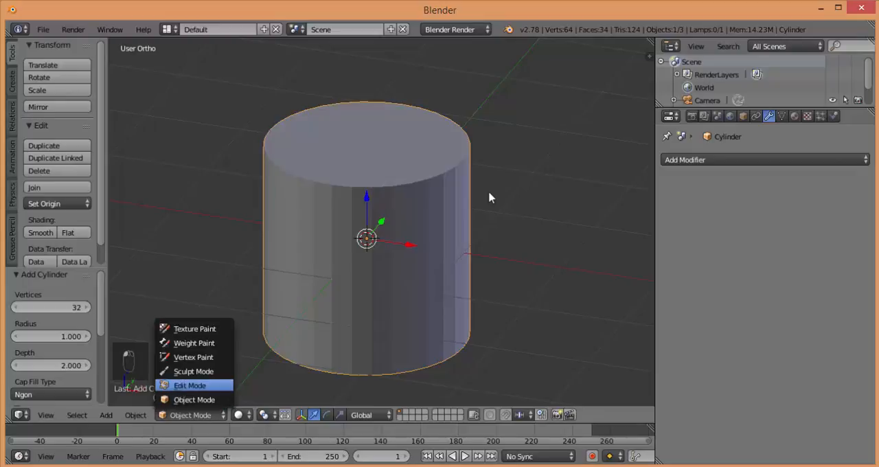
pyautogui.click(194, 385)
pyautogui.hotkey('ctrl', 'Tab')
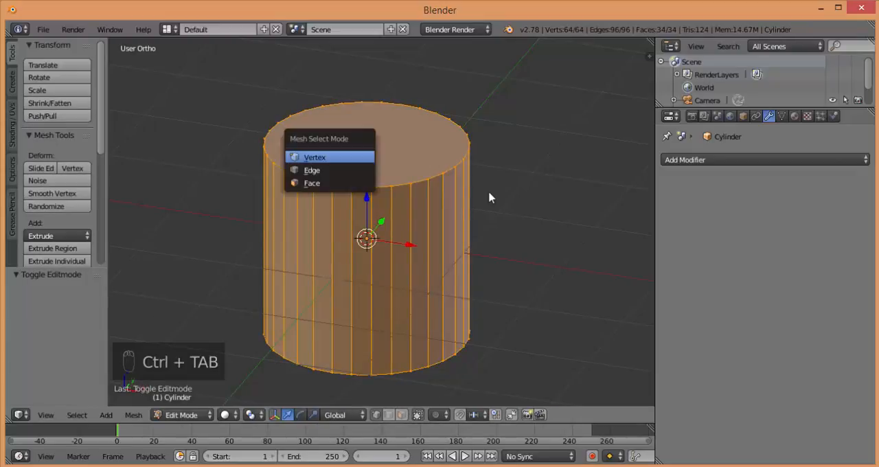
pyautogui.click(318, 183)
pyautogui.rightClick(350, 148)
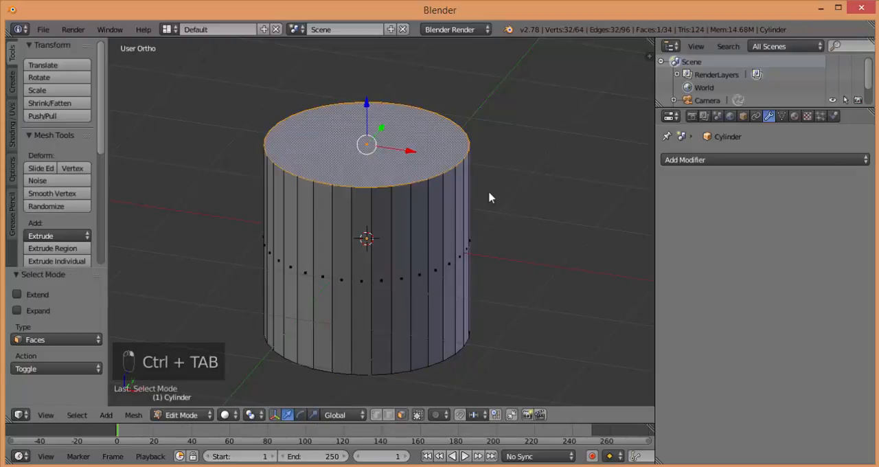
pyautogui.press('x')
pyautogui.press('Down')
pyautogui.press('Down')
pyautogui.press('Return')
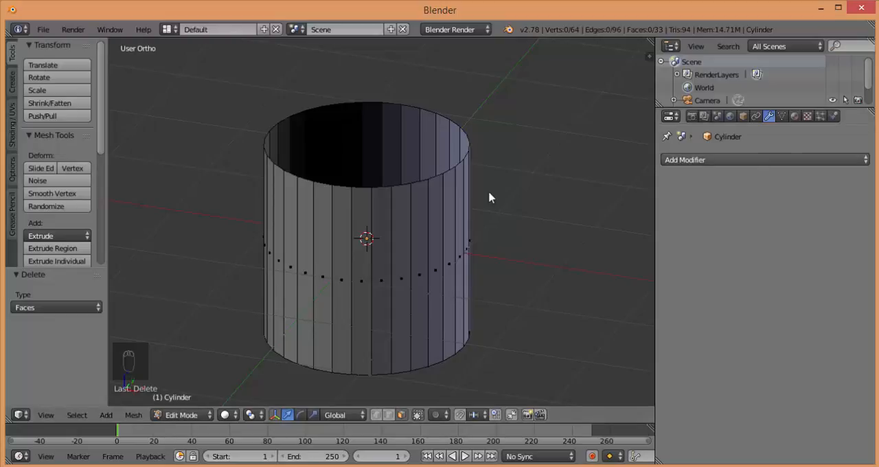
# Add a Solidify modifier to the open cylinder and set its thickness to 0.1250
pyautogui.click(766, 160)
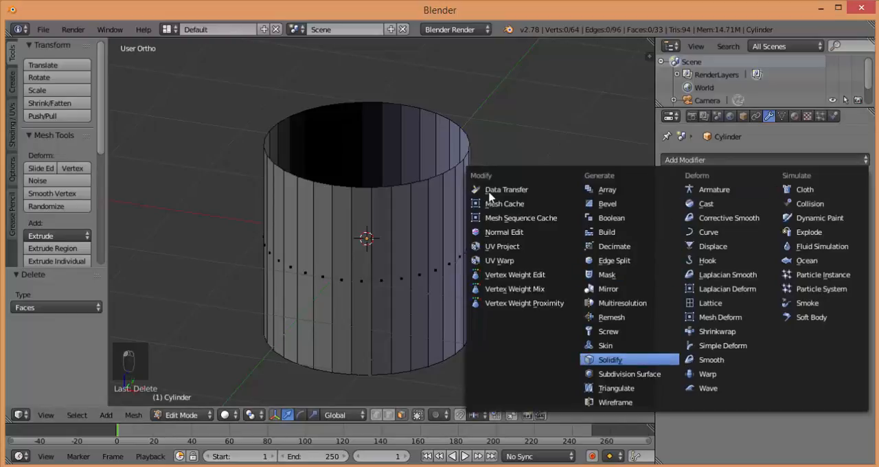
pyautogui.click(610, 359)
pyautogui.moveTo(489, 197); pyautogui.dragTo(505, 221, button='middle')
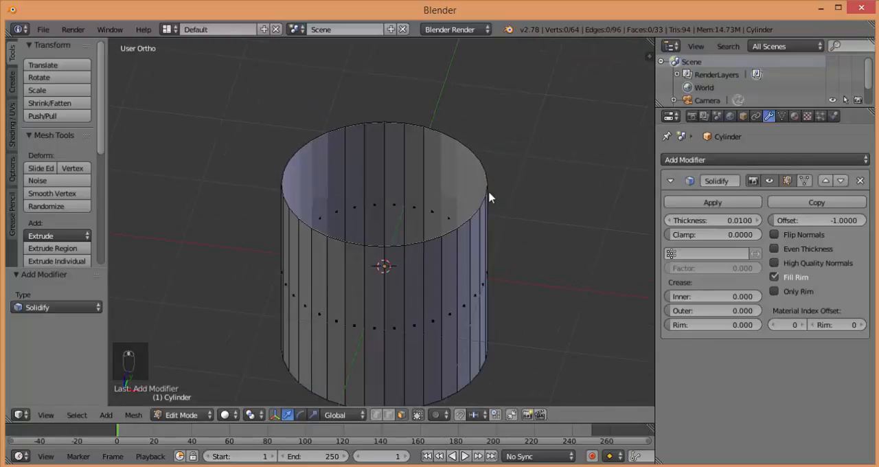
pyautogui.scroll(2, 489, 198)
pyautogui.scroll(3, 489, 197)
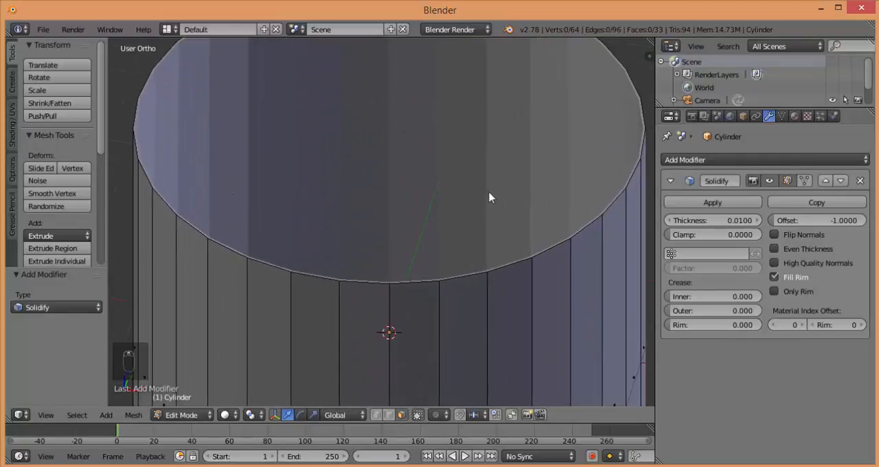
pyautogui.scroll(-1, 489, 198)
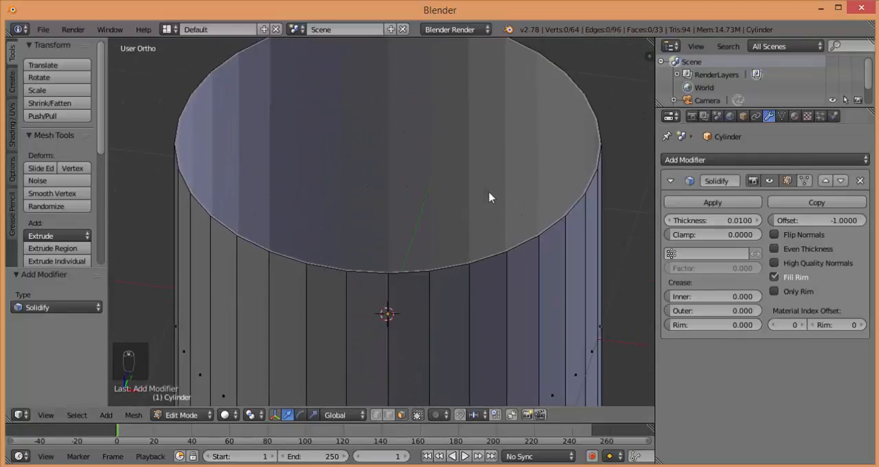
pyautogui.moveTo(713, 220)
pyautogui.mouseDown()
pyautogui.moveTo(705, 220)
pyautogui.moveTo(739, 221)
pyautogui.mouseUp()
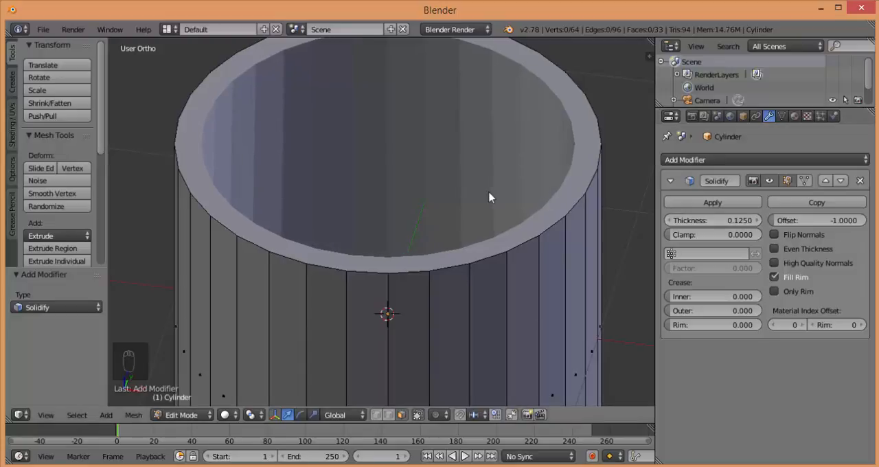
pyautogui.scroll(-2, 489, 197)
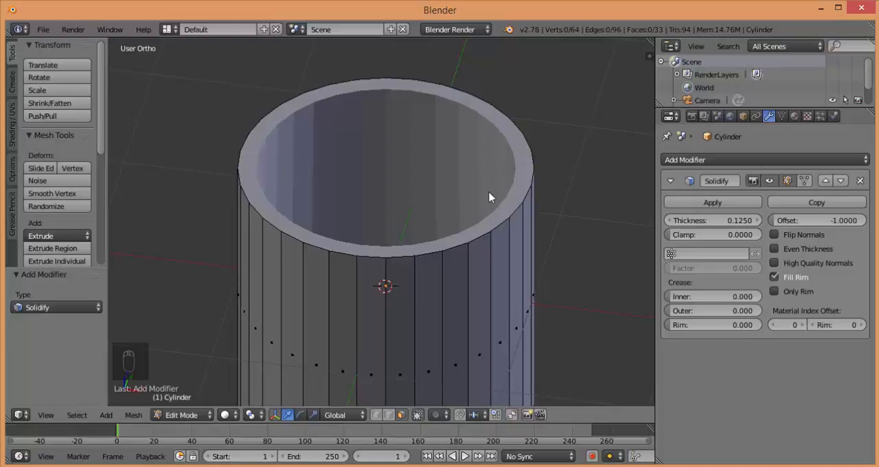
pyautogui.scroll(-1, 489, 198)
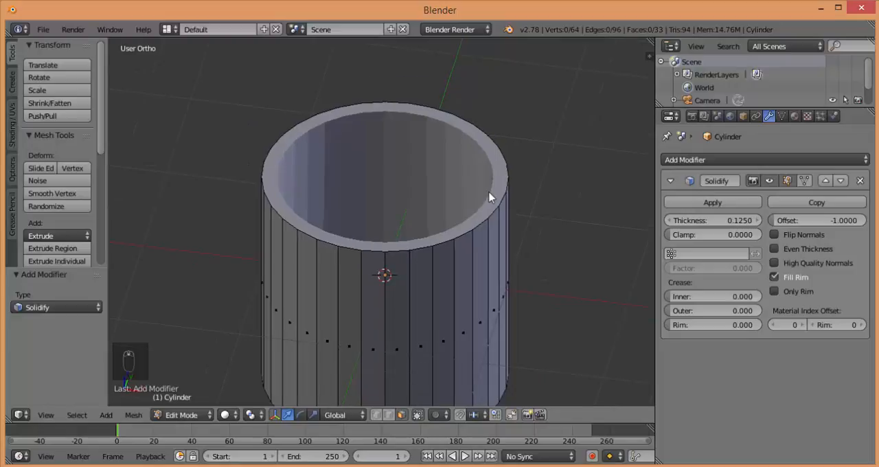
pyautogui.keyDown('shift'); pyautogui.moveTo(489, 198); pyautogui.dragTo(476, 171, button='middle'); pyautogui.keyUp('shift')
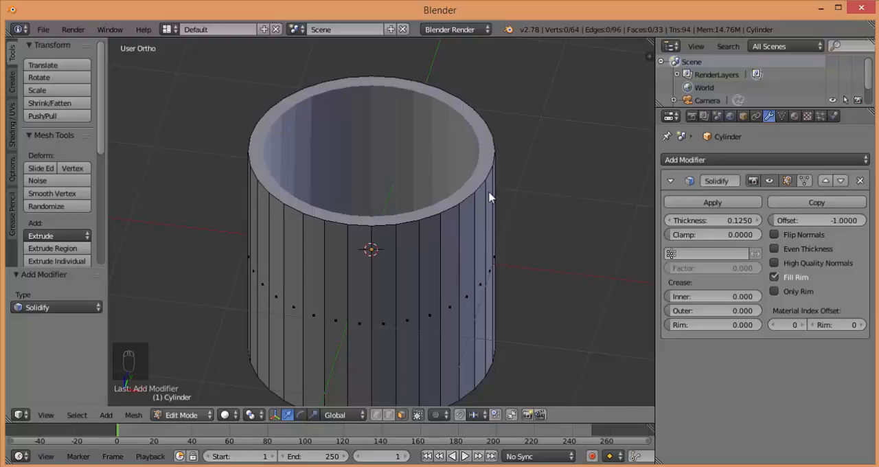
# Return the cylinder to Object Mode and apply its Solidify modifier
pyautogui.click(181, 415)
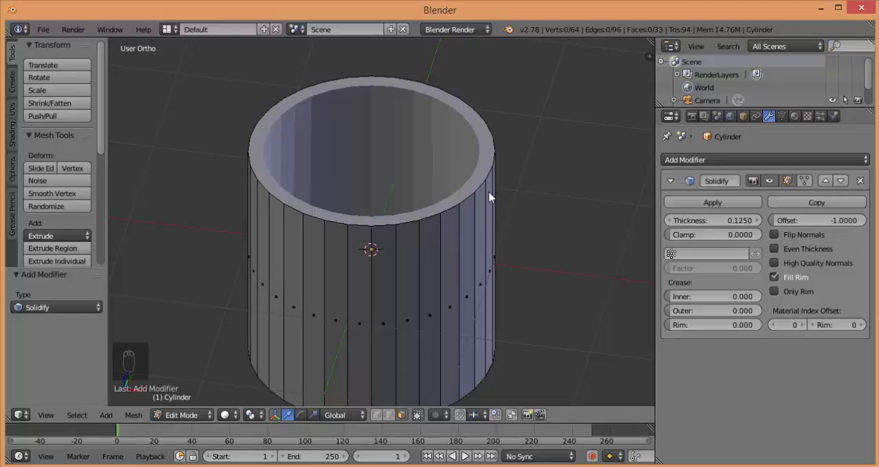
pyautogui.click(181, 415)
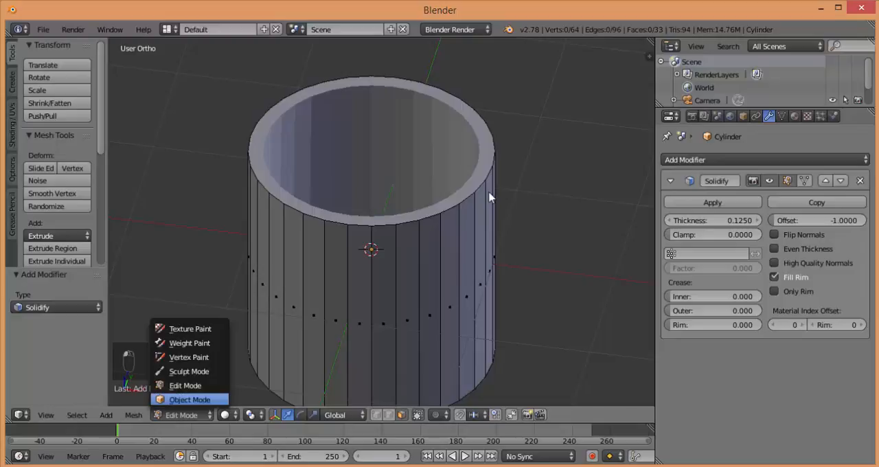
pyautogui.click(186, 401)
pyautogui.click(713, 202)
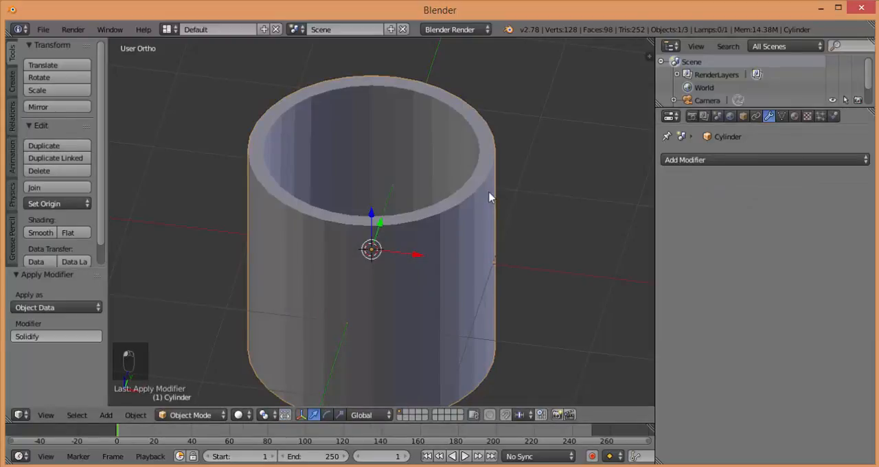
# Inspect the thickened cylinder's wall and rim faces in Edit Mode, and return to Object Mode
pyautogui.click(182, 415)
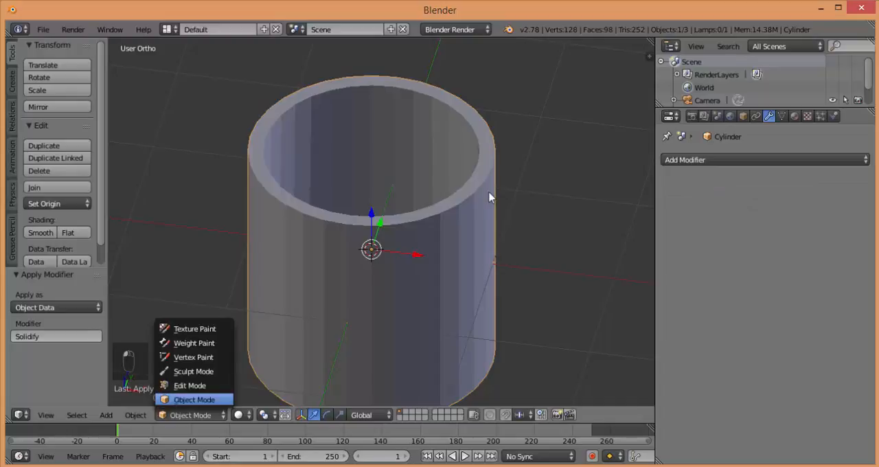
pyautogui.click(184, 384)
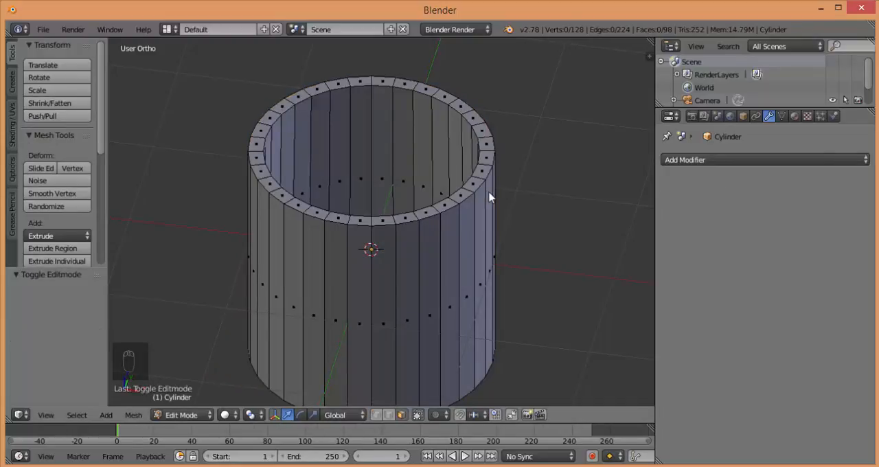
pyautogui.press('Tab')
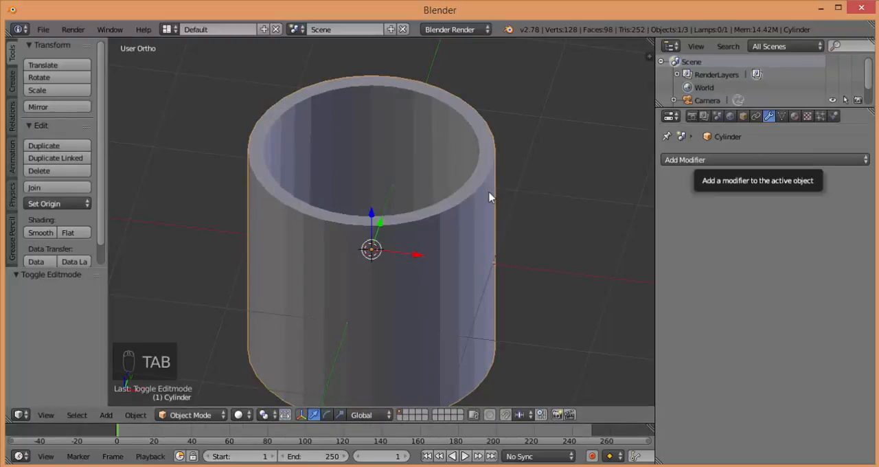
pyautogui.click(762, 159)
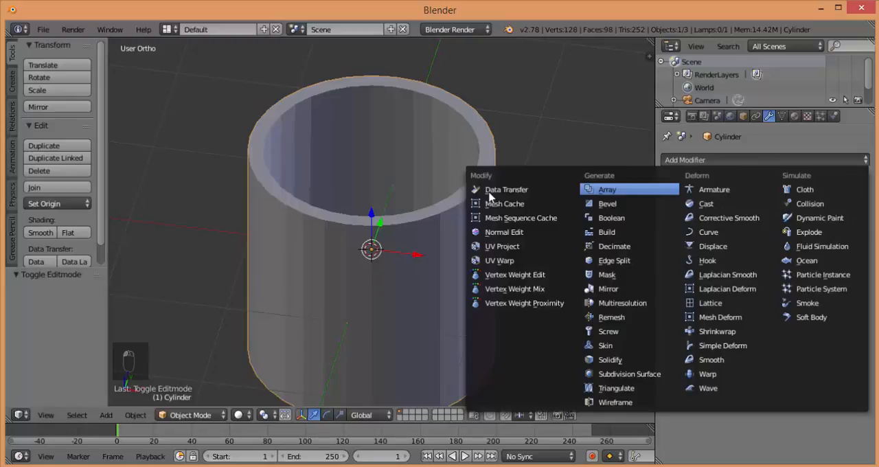
pyautogui.press('Down')
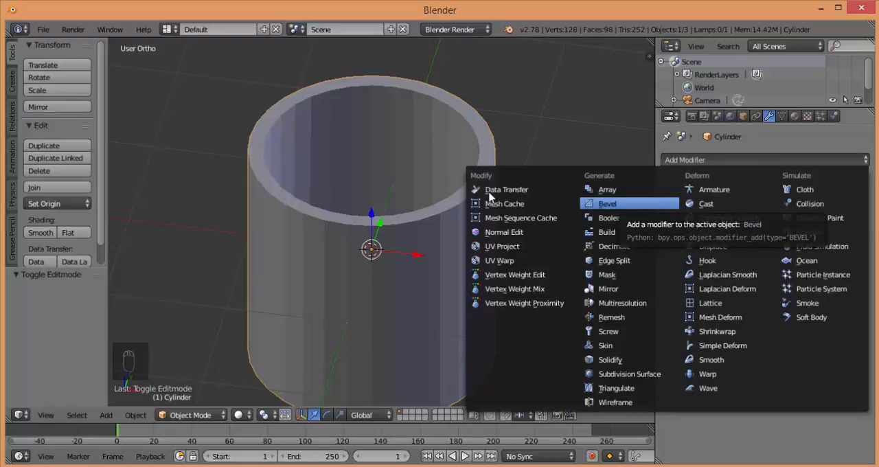
pyautogui.press('Down')
pyautogui.press('Down')
pyautogui.press('Up')
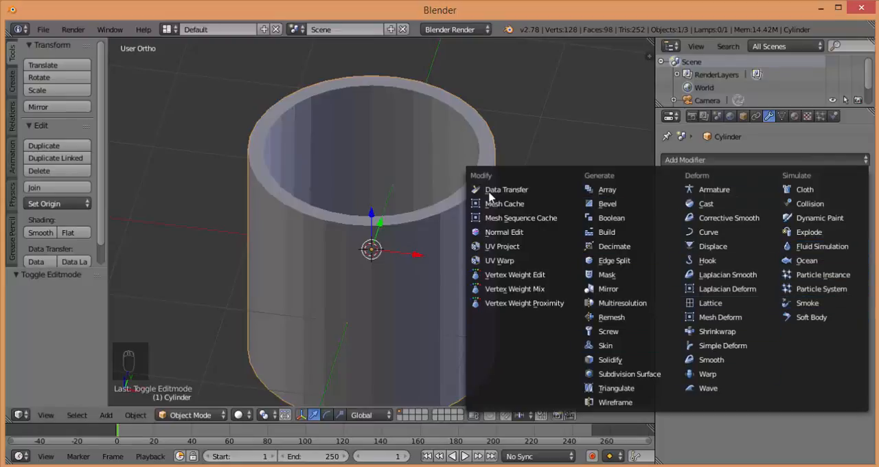
pyautogui.press('Escape')
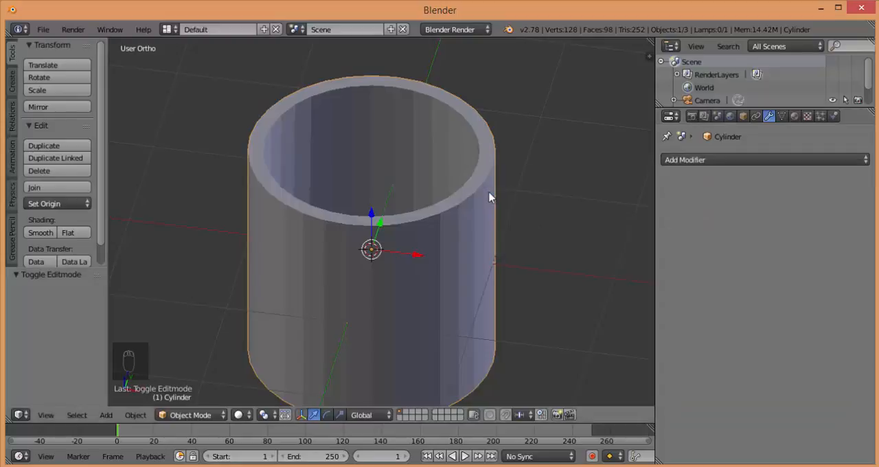
pyautogui.click(765, 160)
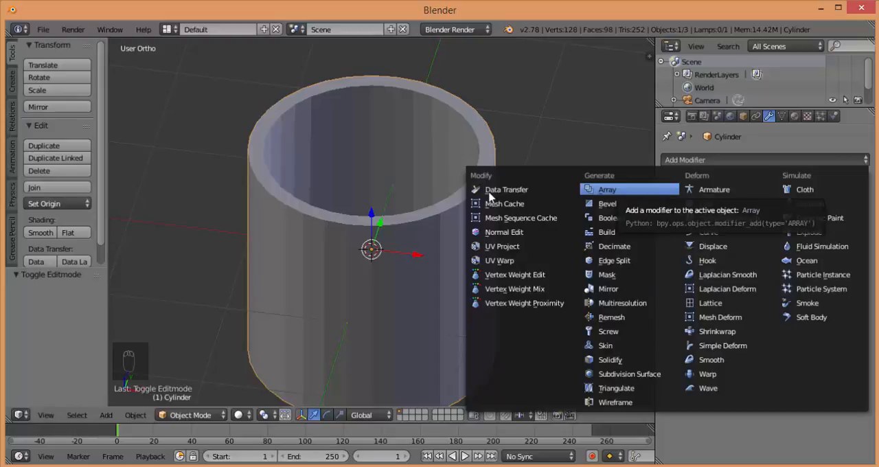
pyautogui.press('Escape')
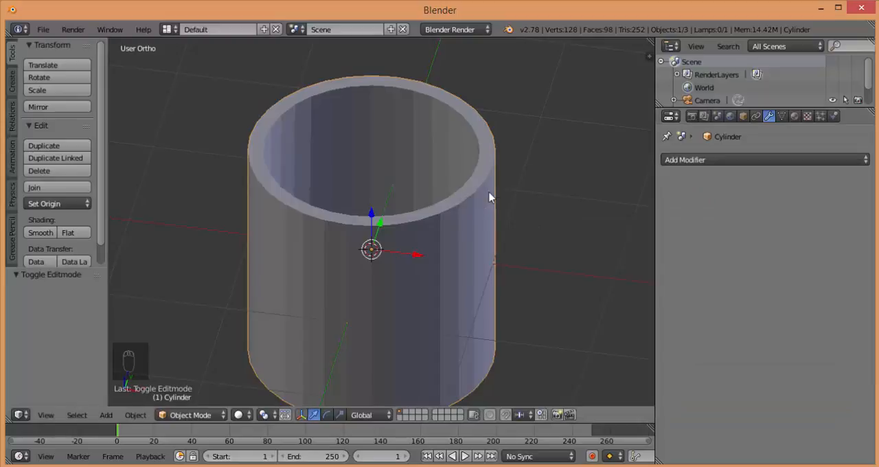
# Place the 3D cursor in the empty space beside the cylinder's upper rim
pyautogui.click(582, 147)
pyautogui.scroll(-2, 489, 198)
pyautogui.scroll(1, 490, 198)
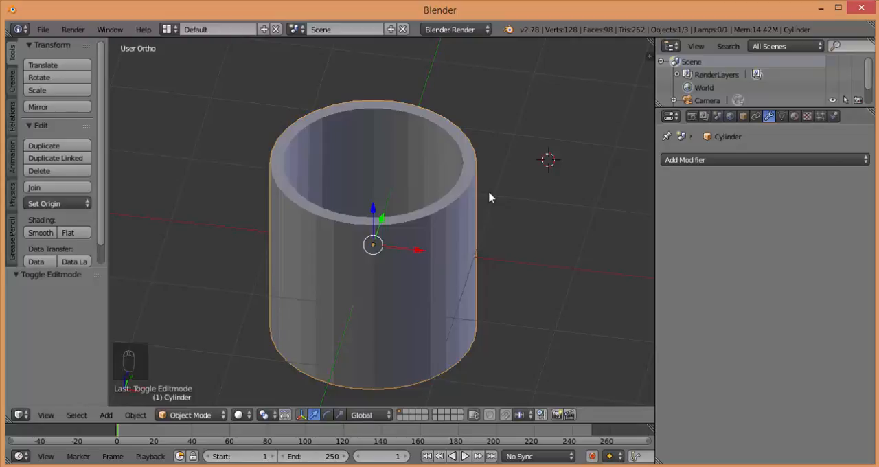
pyautogui.click(764, 160)
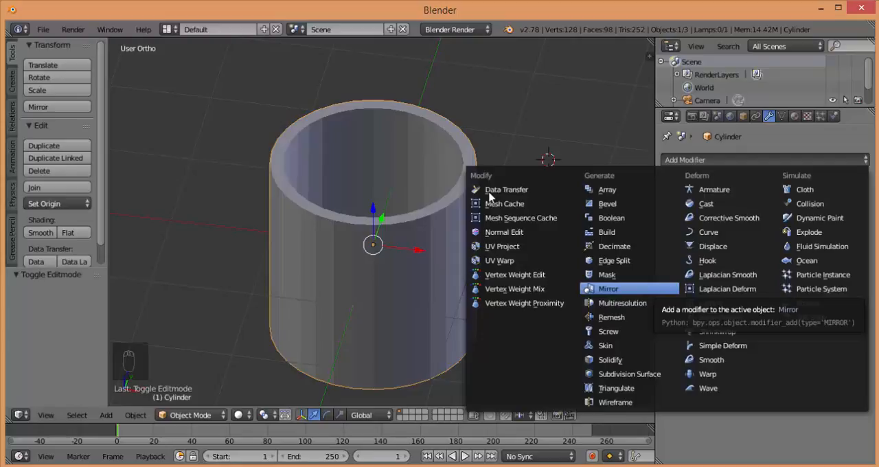
pyautogui.press('Escape')
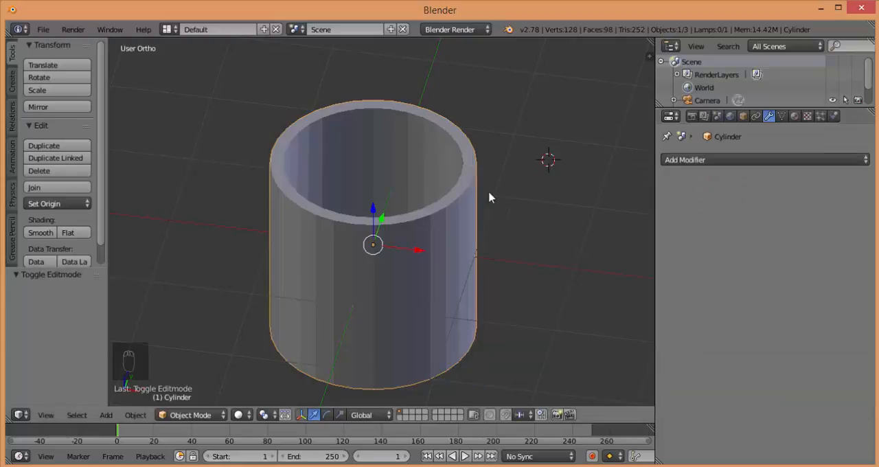